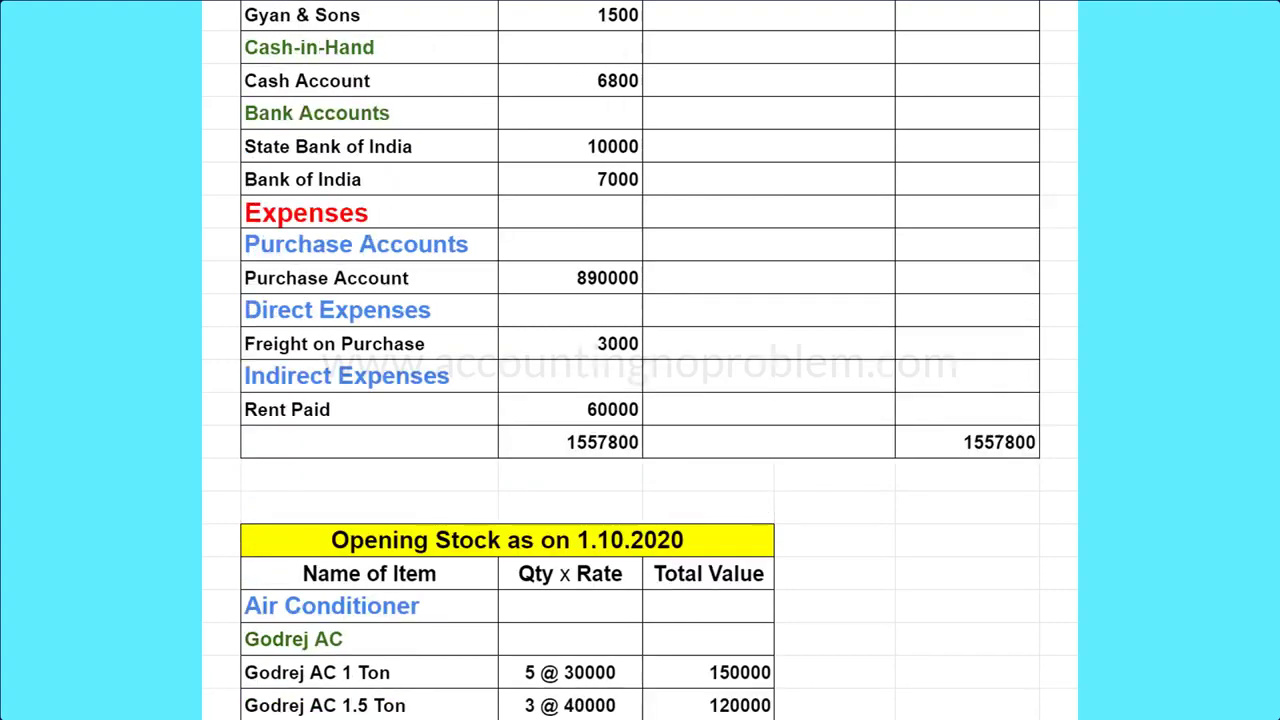
Start a new company named Electronics House and fill in its address, Madhya Pradesh as state, pincode, mobile number and e-mail
scroll(640, 360, "up", 3)
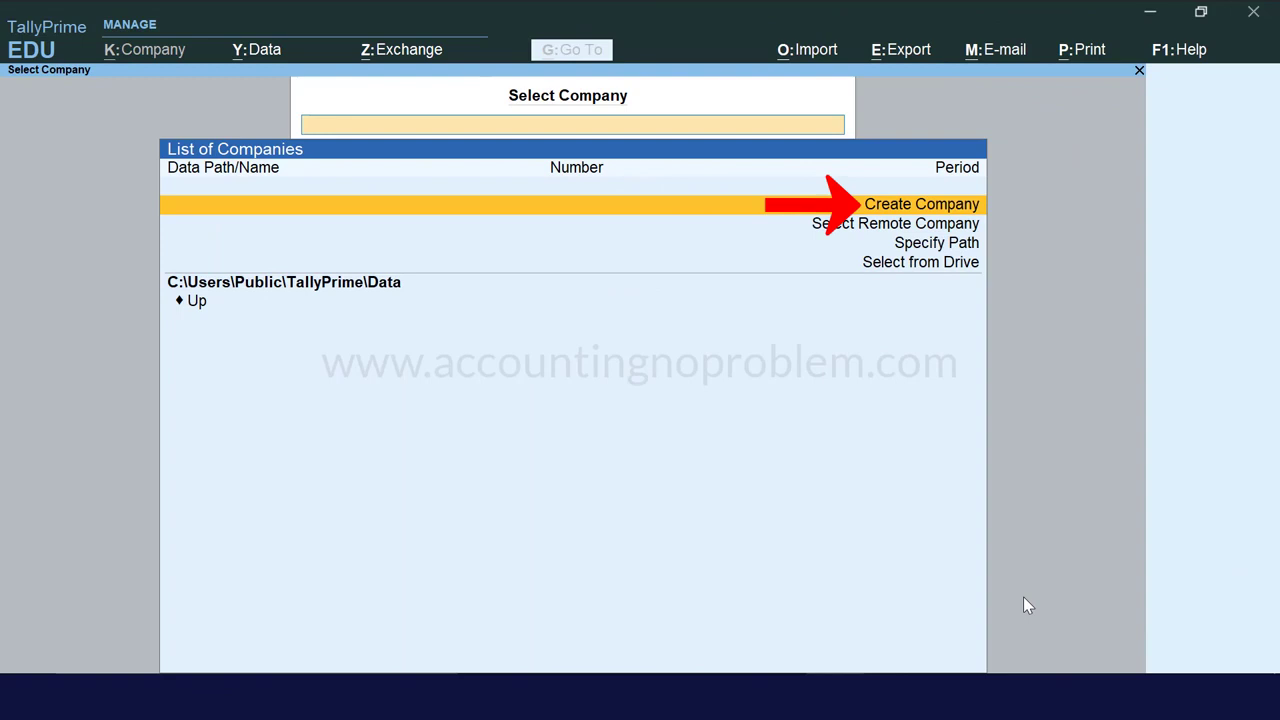
key("Return")
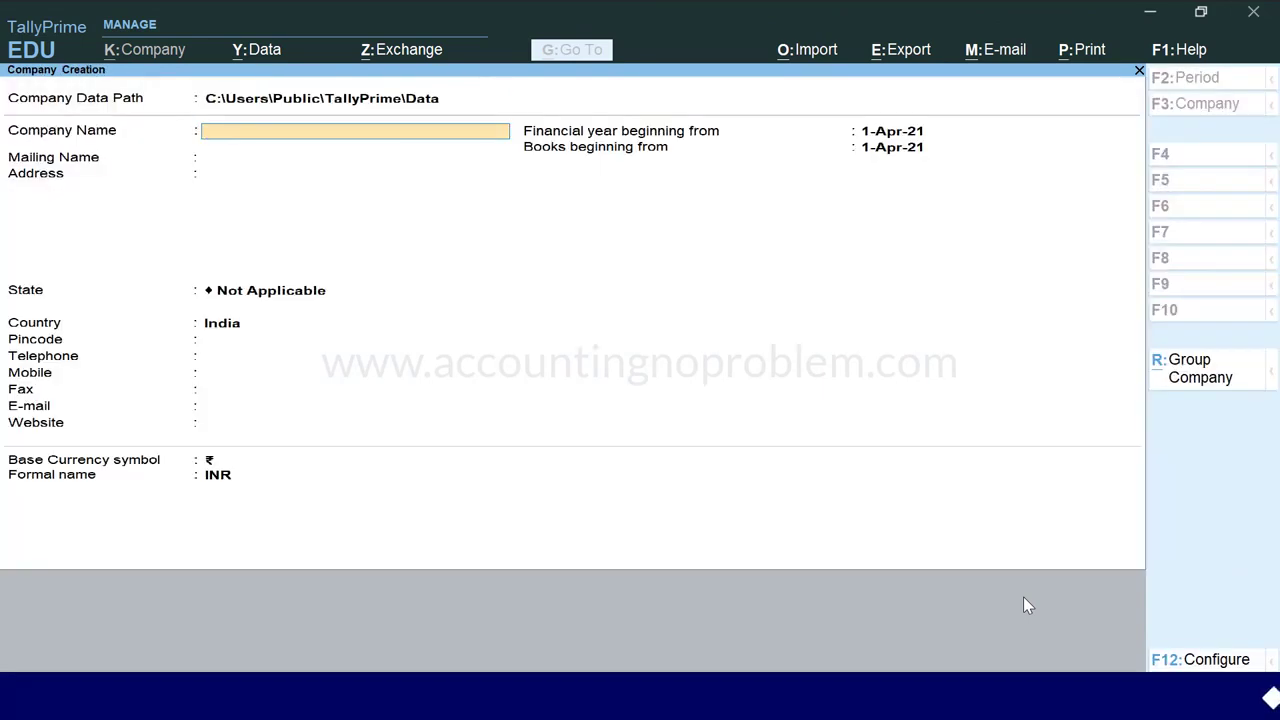
type("Electronics House")
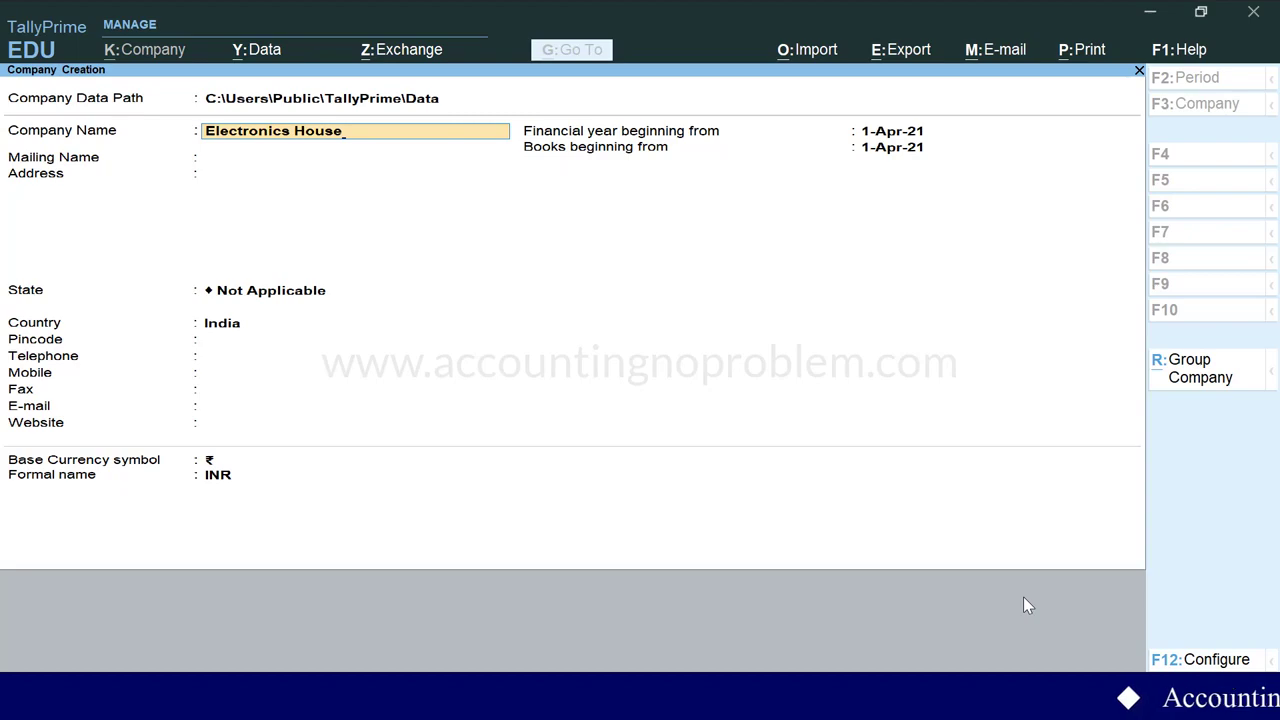
key("Return")
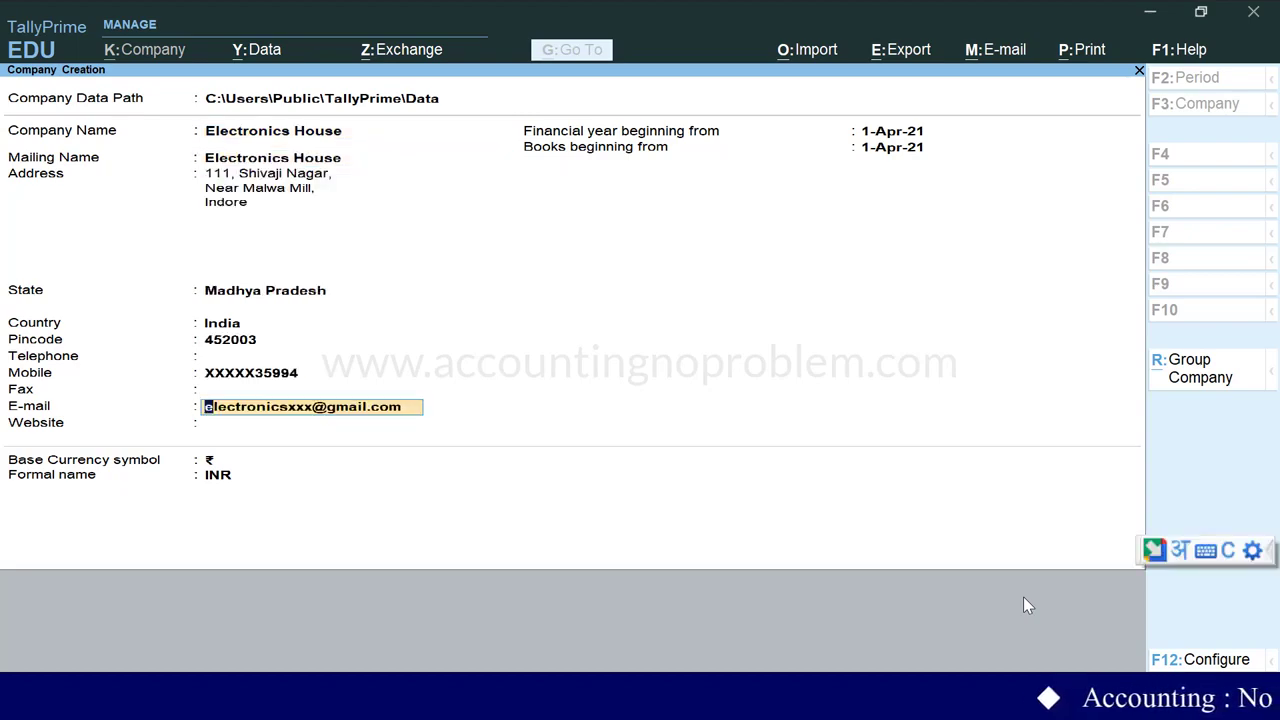
key("Return")
key("Return")
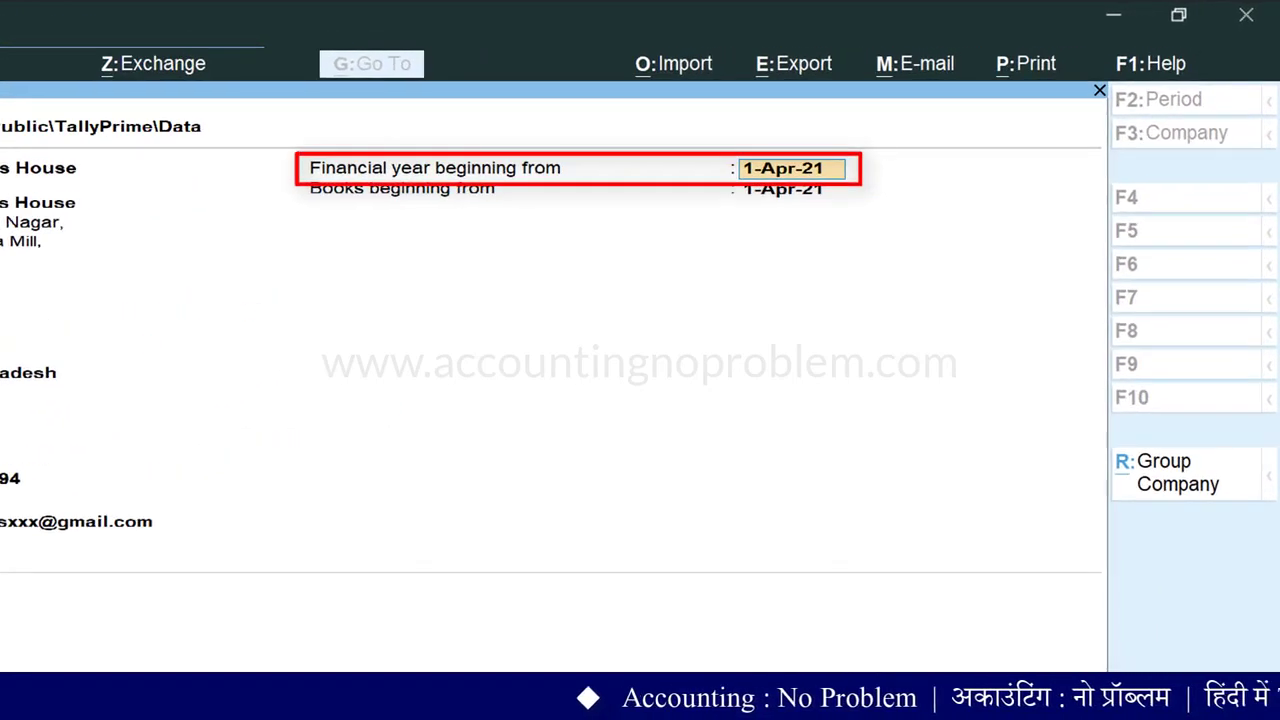
Set the financial year to begin on 1-Apr-20 and the books on 1-Oct-20, and save the company with the default currency
type("1.")
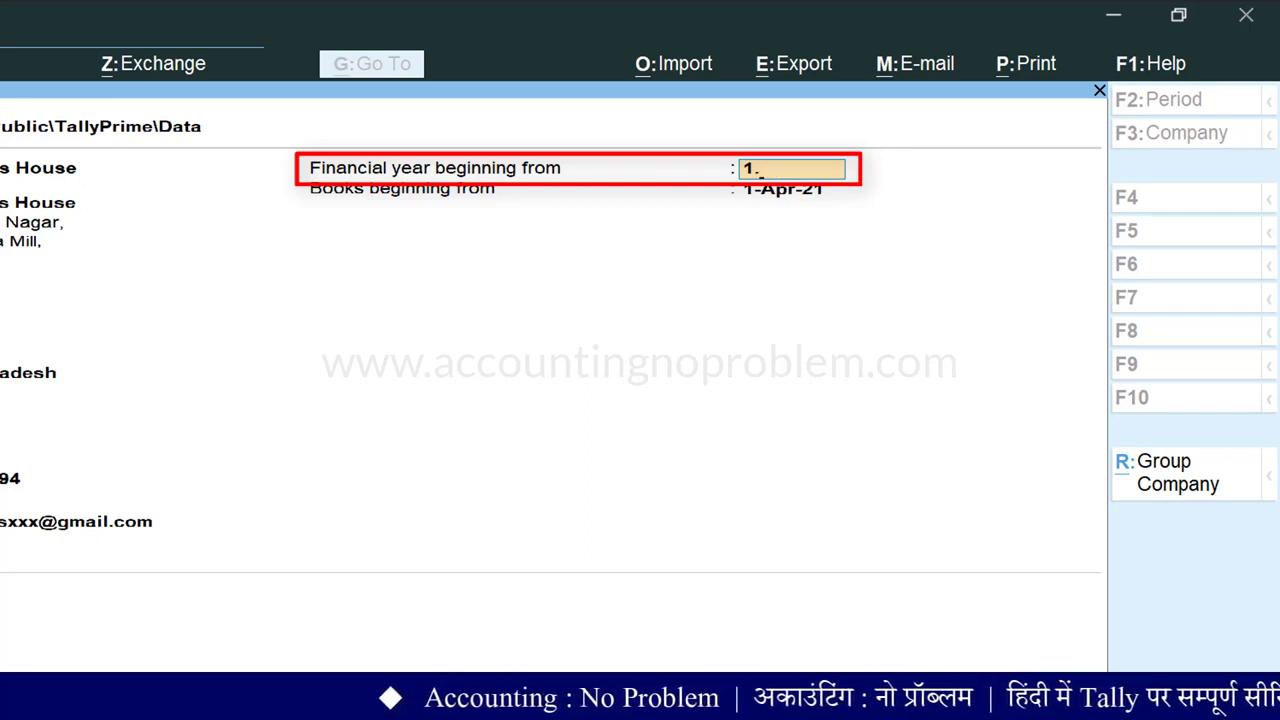
type("4.20")
key("Return")
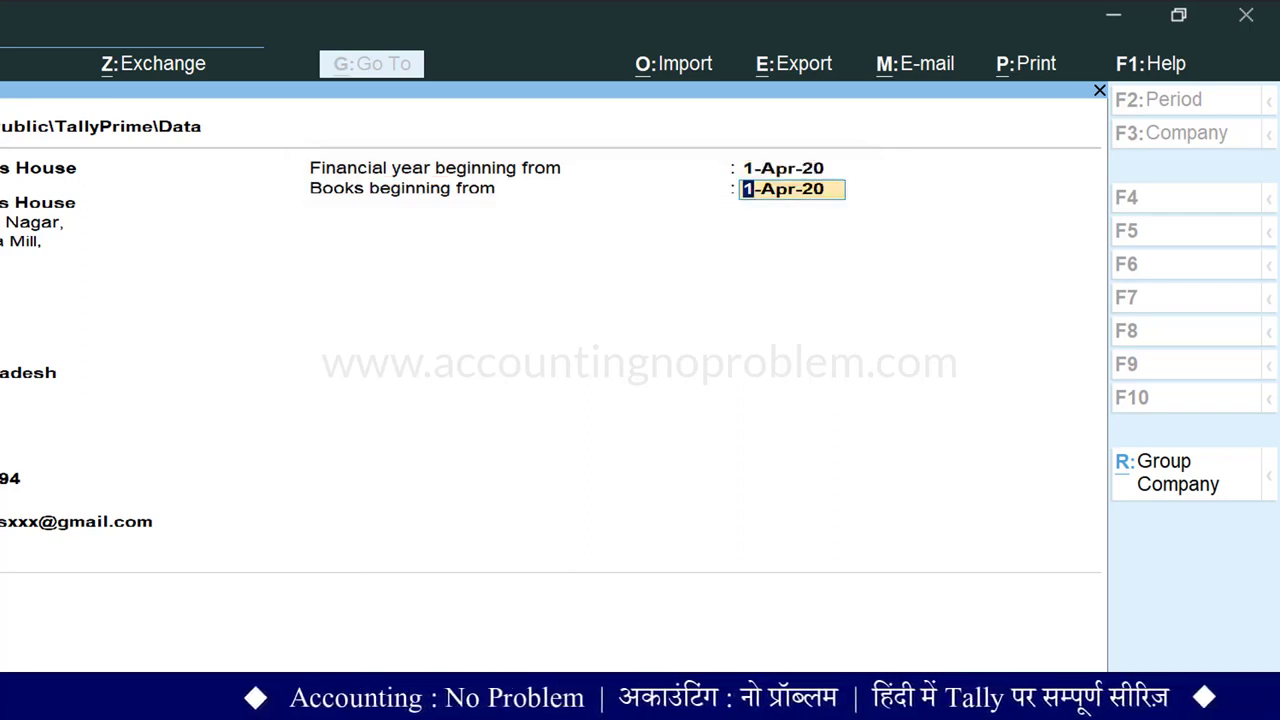
type("1.10.2")
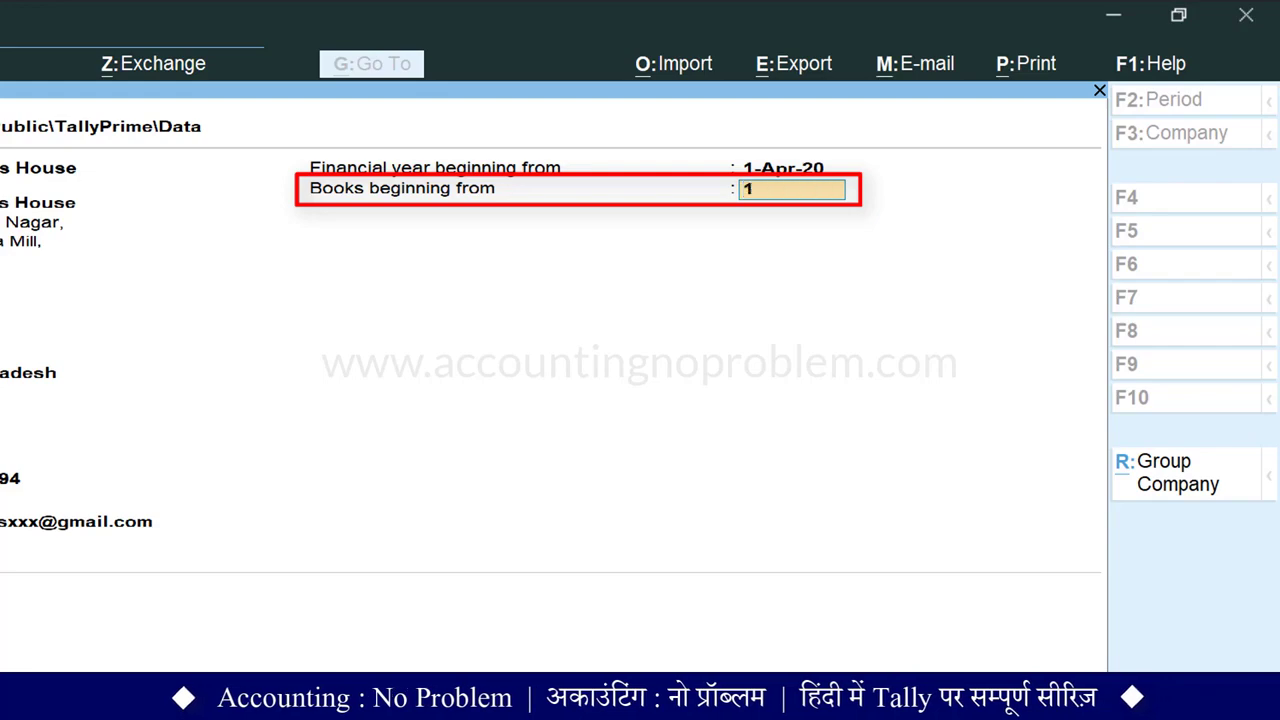
type("0")
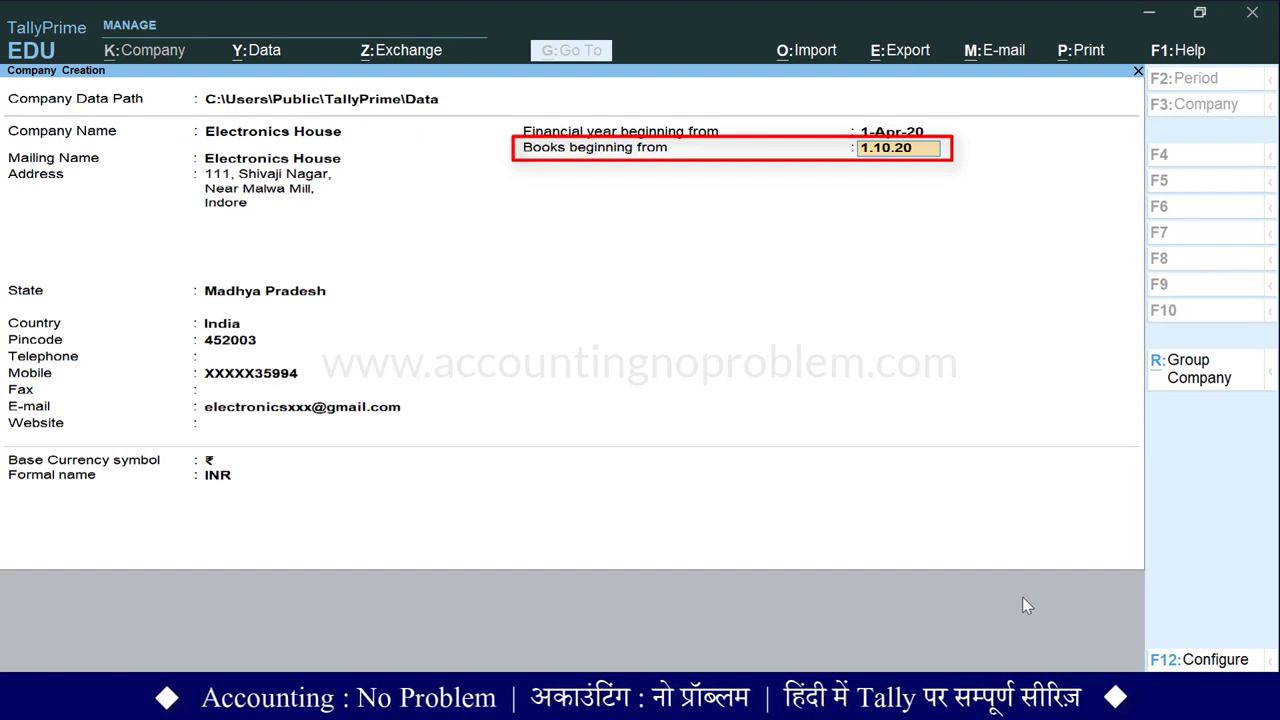
key("Return")
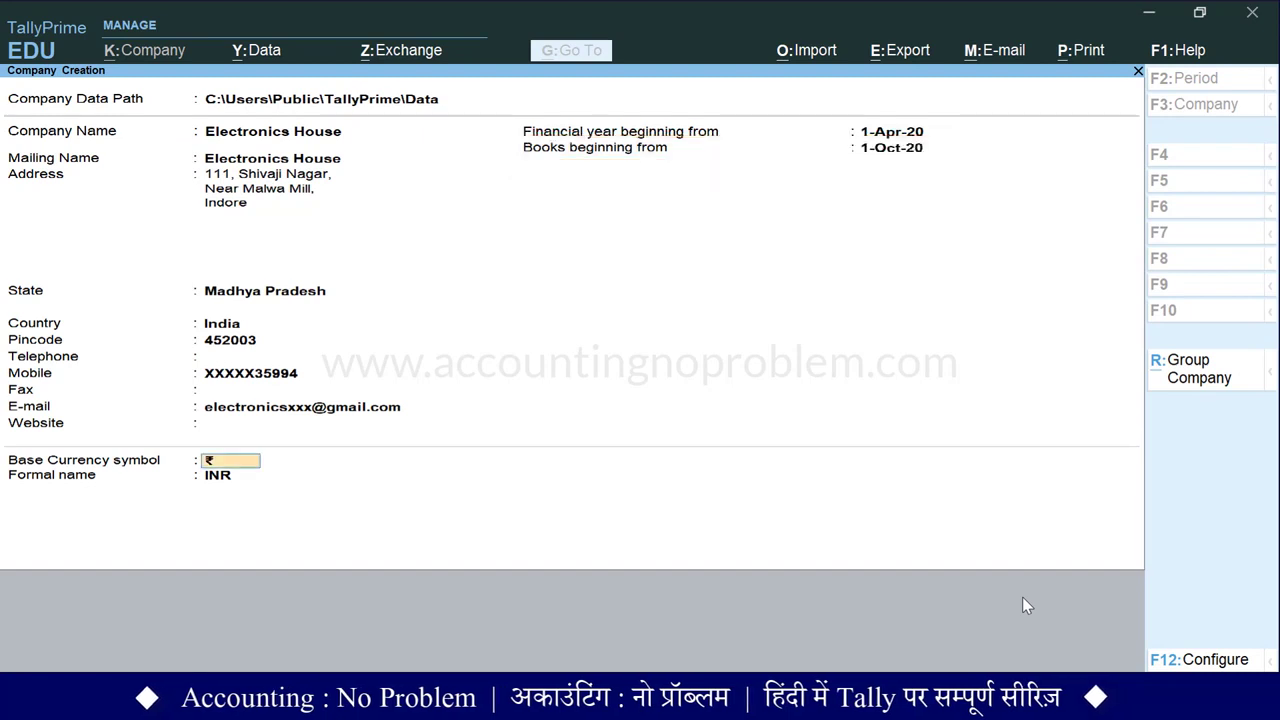
key("Return")
key("Return")
key("Return")
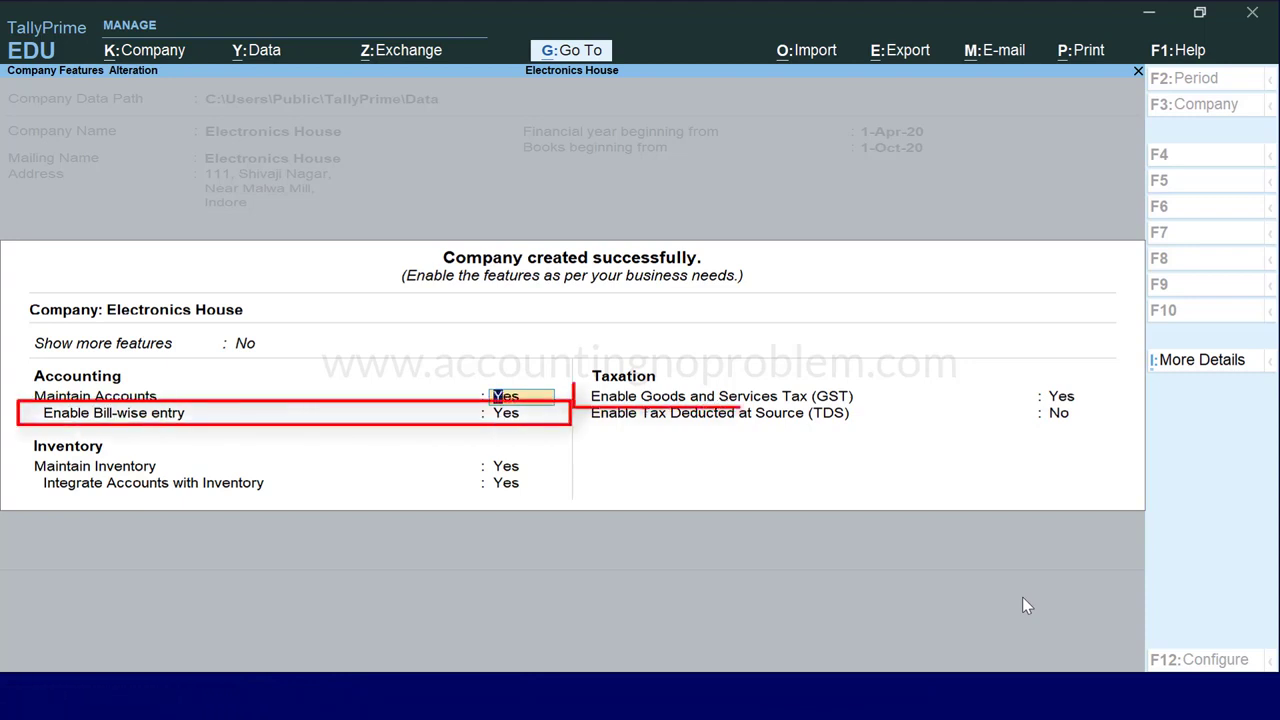
Disable bill-wise entry and Goods and Services Tax (GST) in the company features and save the settings
key("Return")
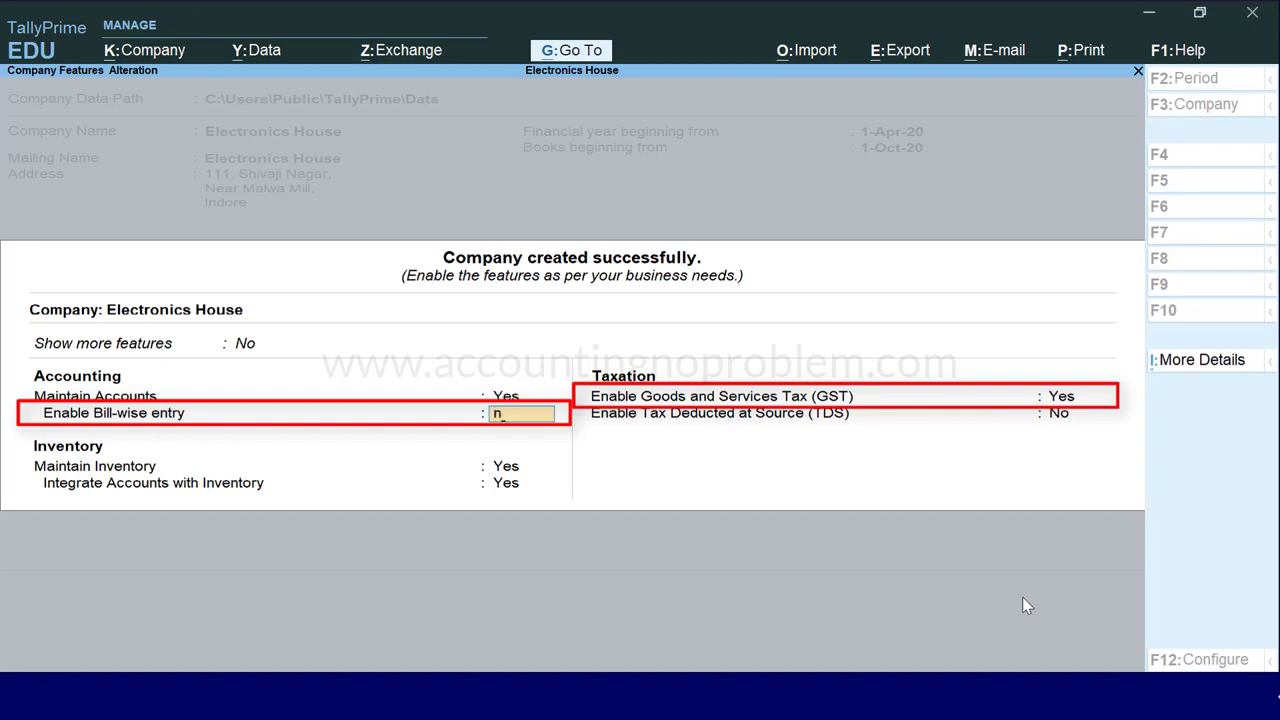
key("Return")
key("Return")
type("n")
key("Return")
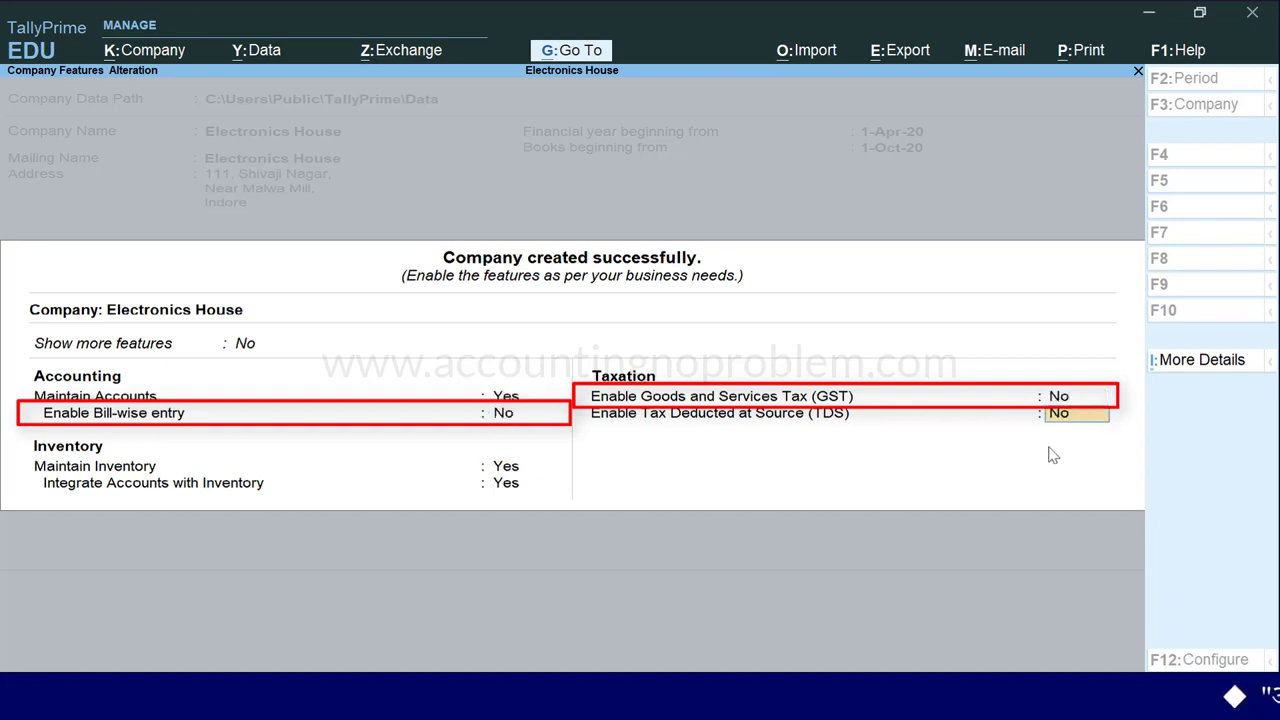
key("ctrl+a")
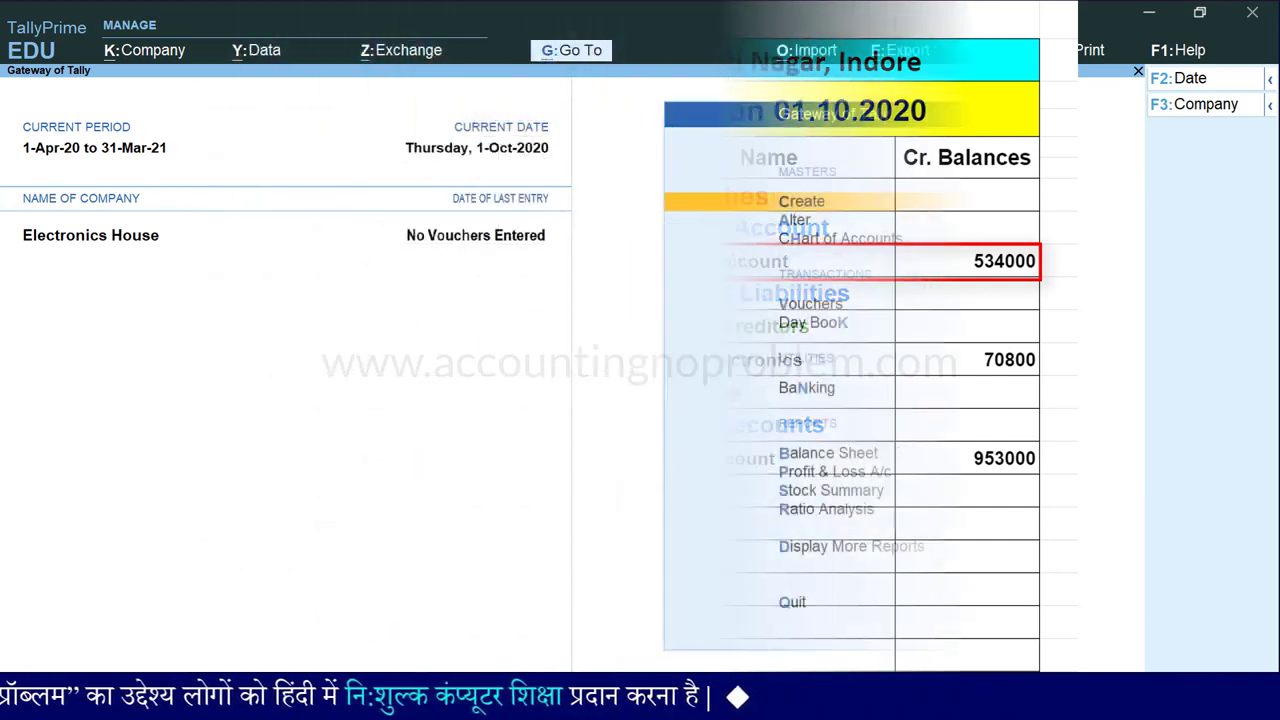
Start a new ledger named Capital Account under the Capital Account group, keeping the default mailing, banking and tax details
key("Return")
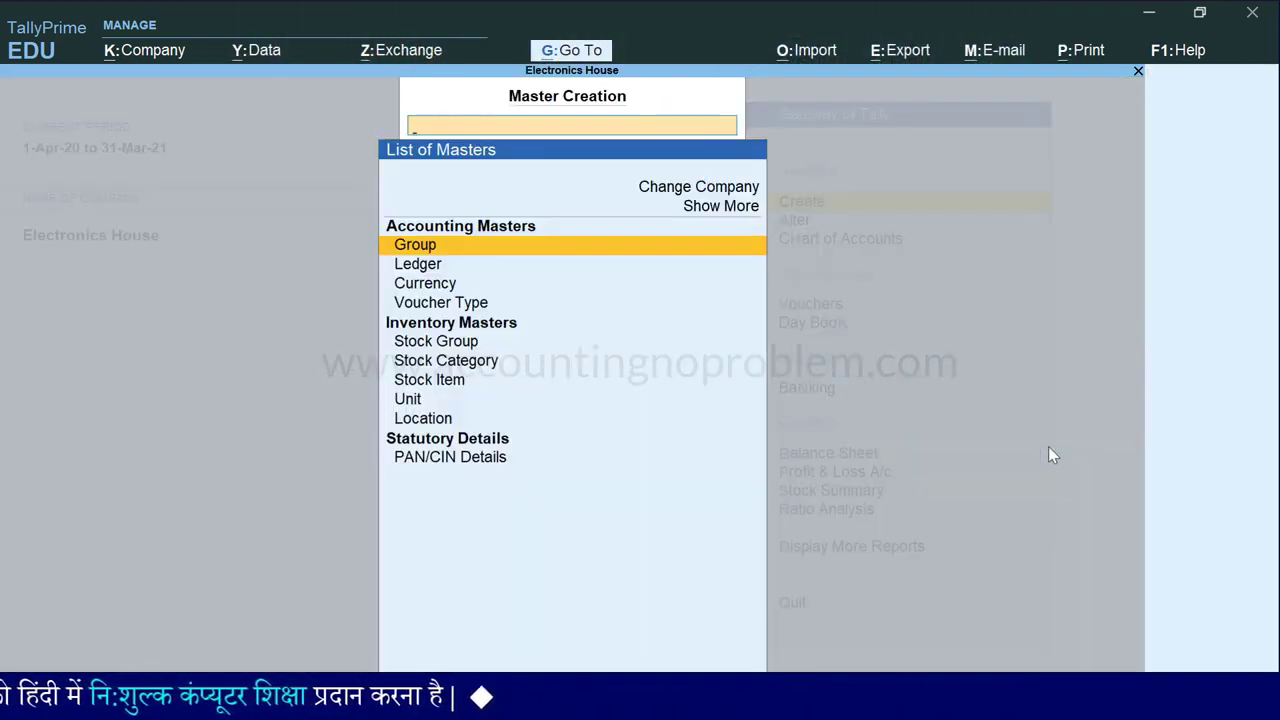
key("Down")
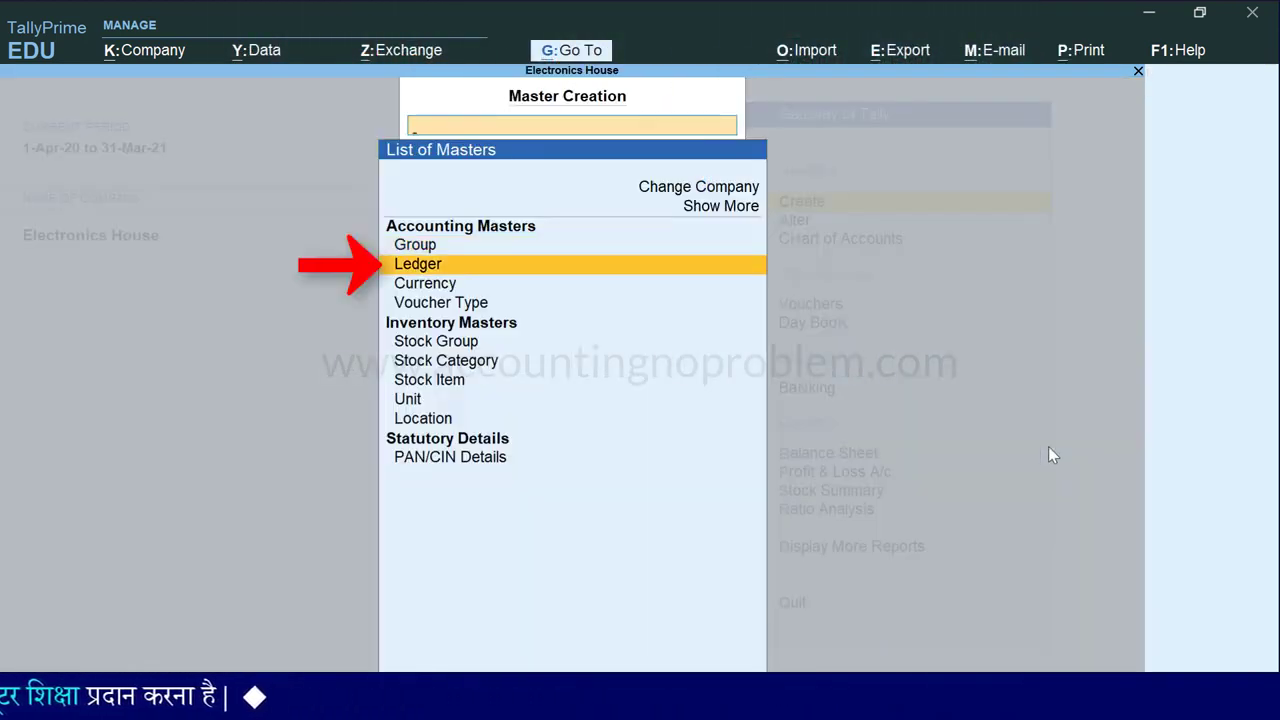
key("Return")
type("Capital Account")
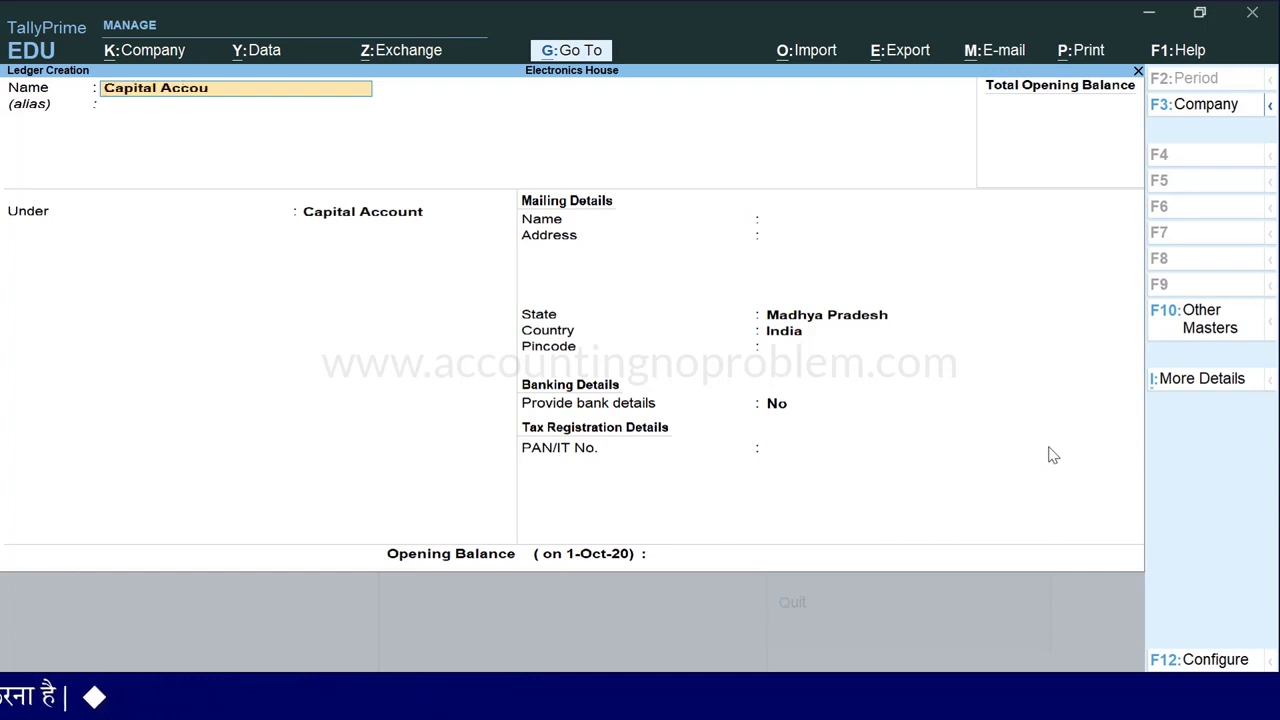
key("Return")
key("Return")
key("Return")
key("Return")
key("Return")
key("Return")
key("Return")
key("Return")
key("Return")
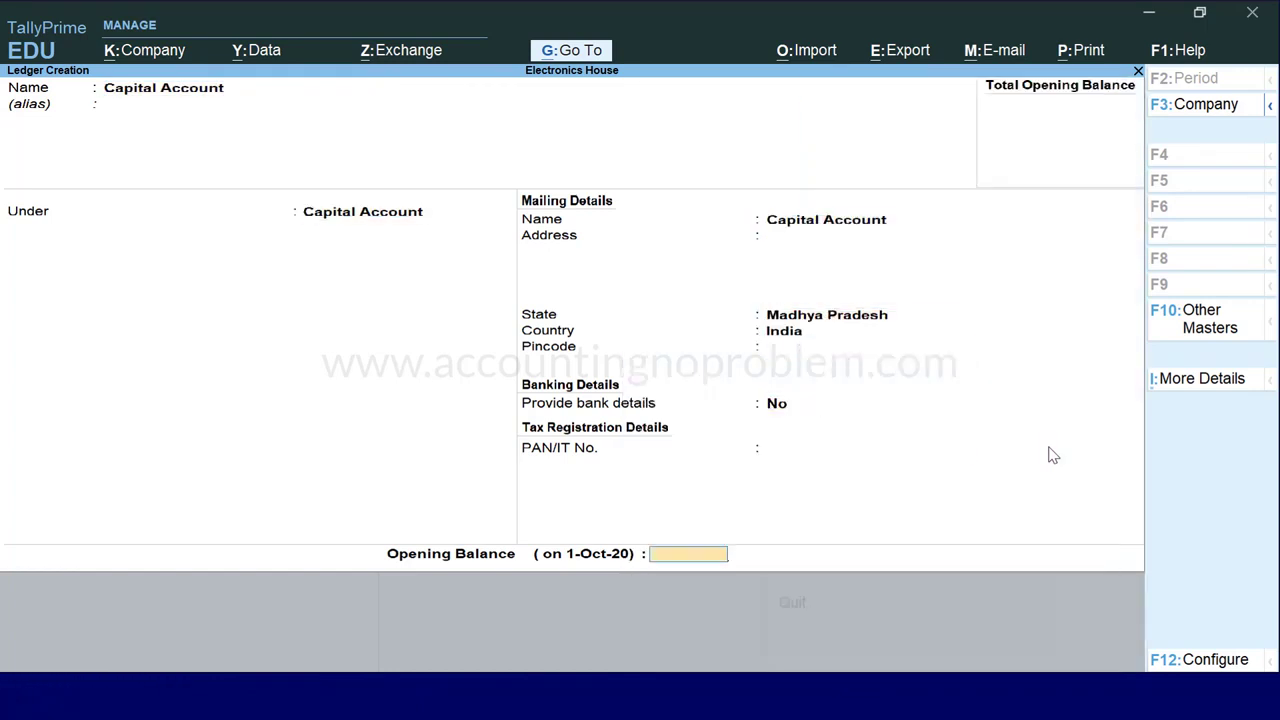
Give the Capital Account ledger an opening balance of 534000 Cr and save it
type("534000")
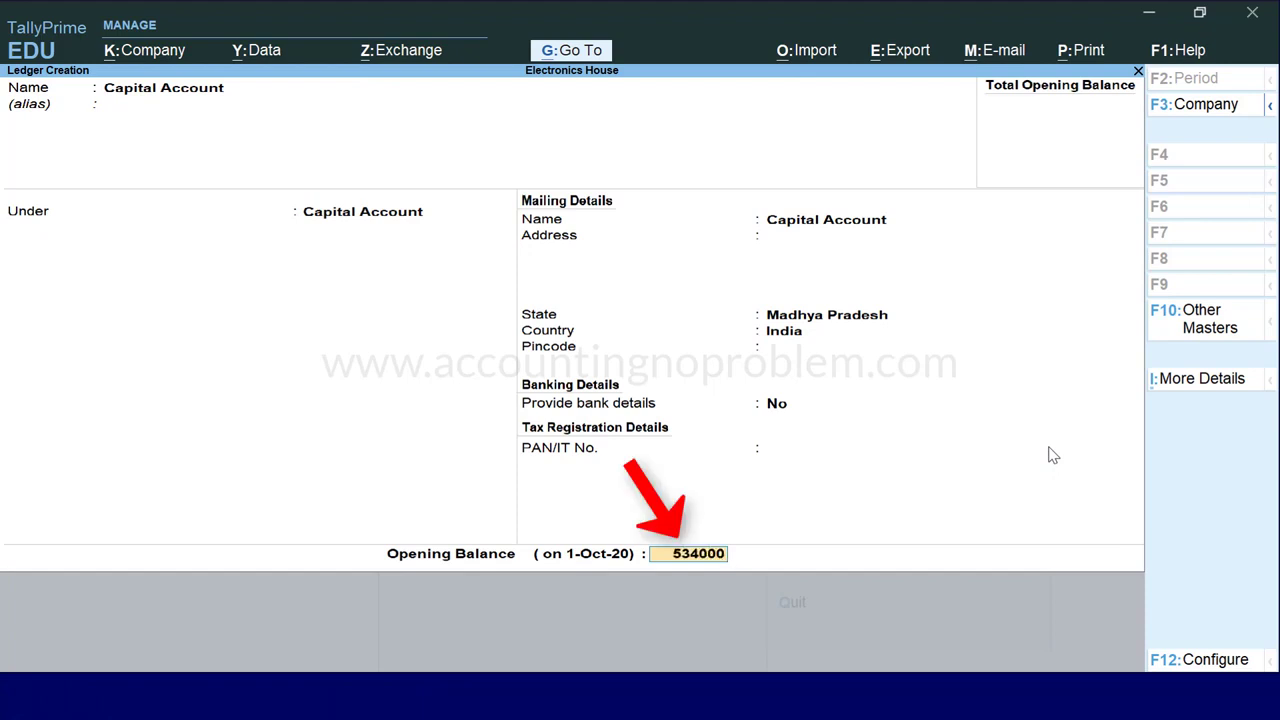
key("Return")
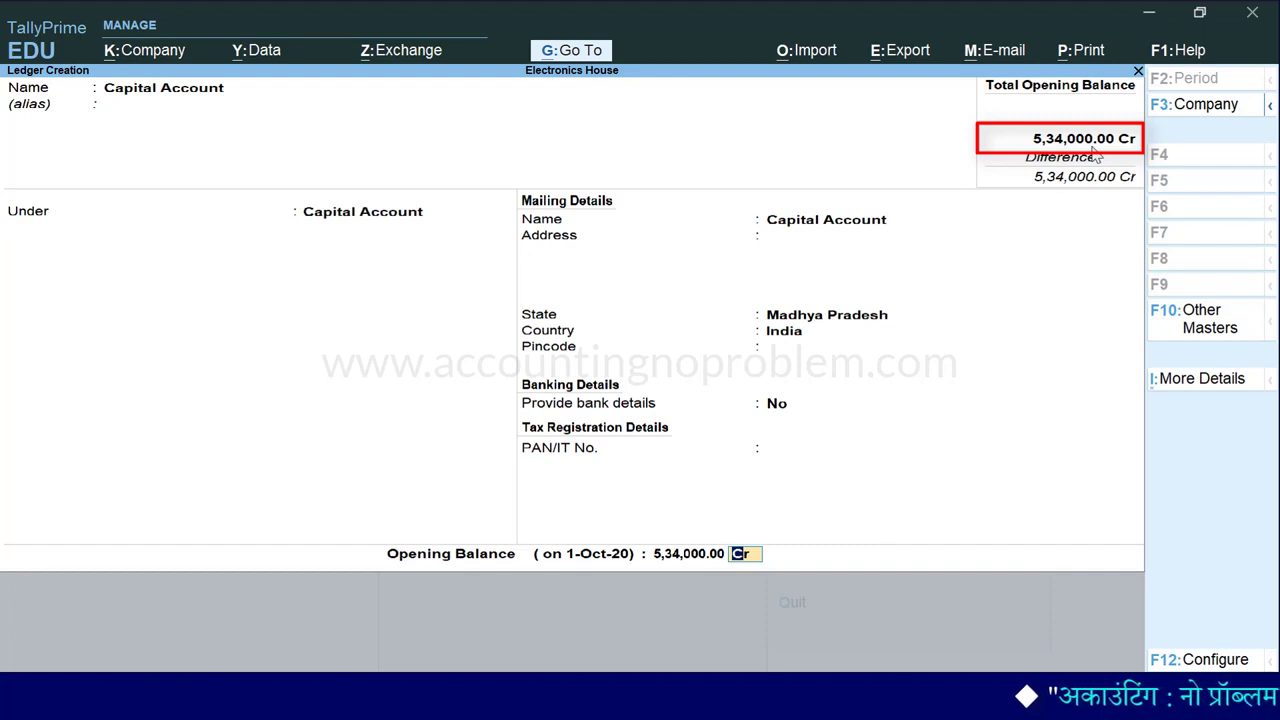
key("Return")
key("Return")
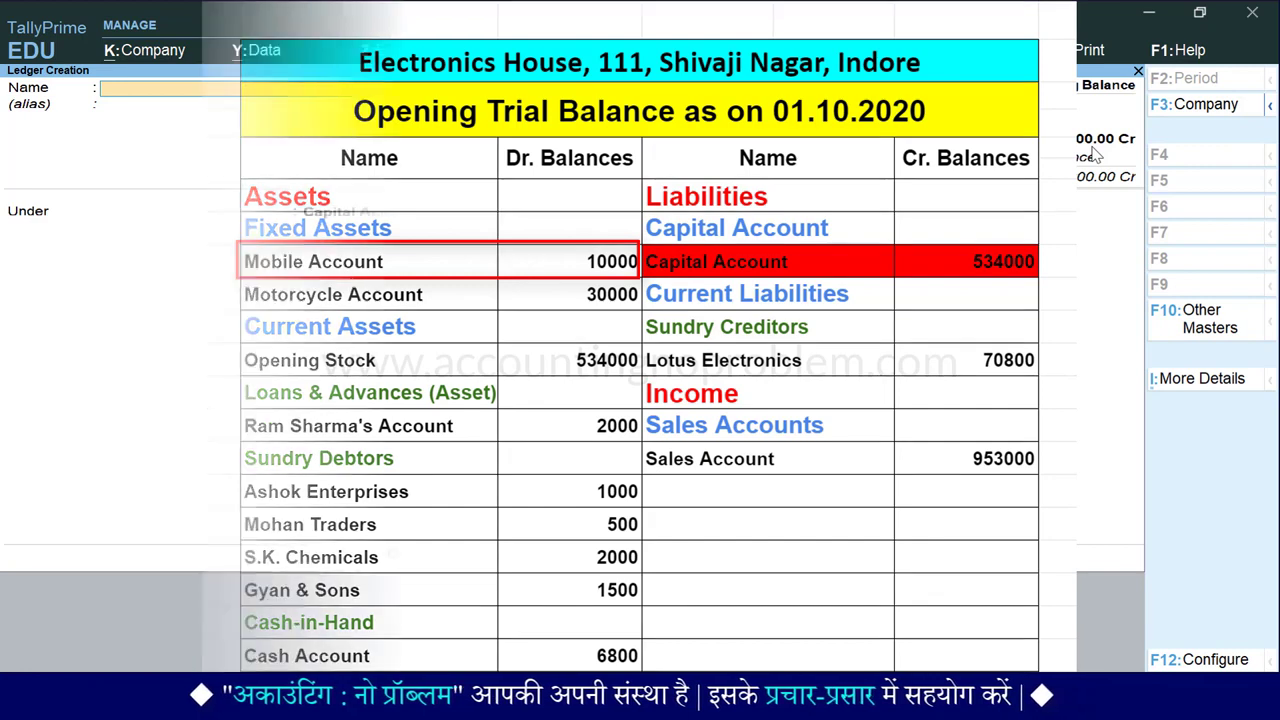
Start a ledger named Mobile Account under the Fixed Assets group, keeping the default mailing, banking and tax details
type("Mobile Account")
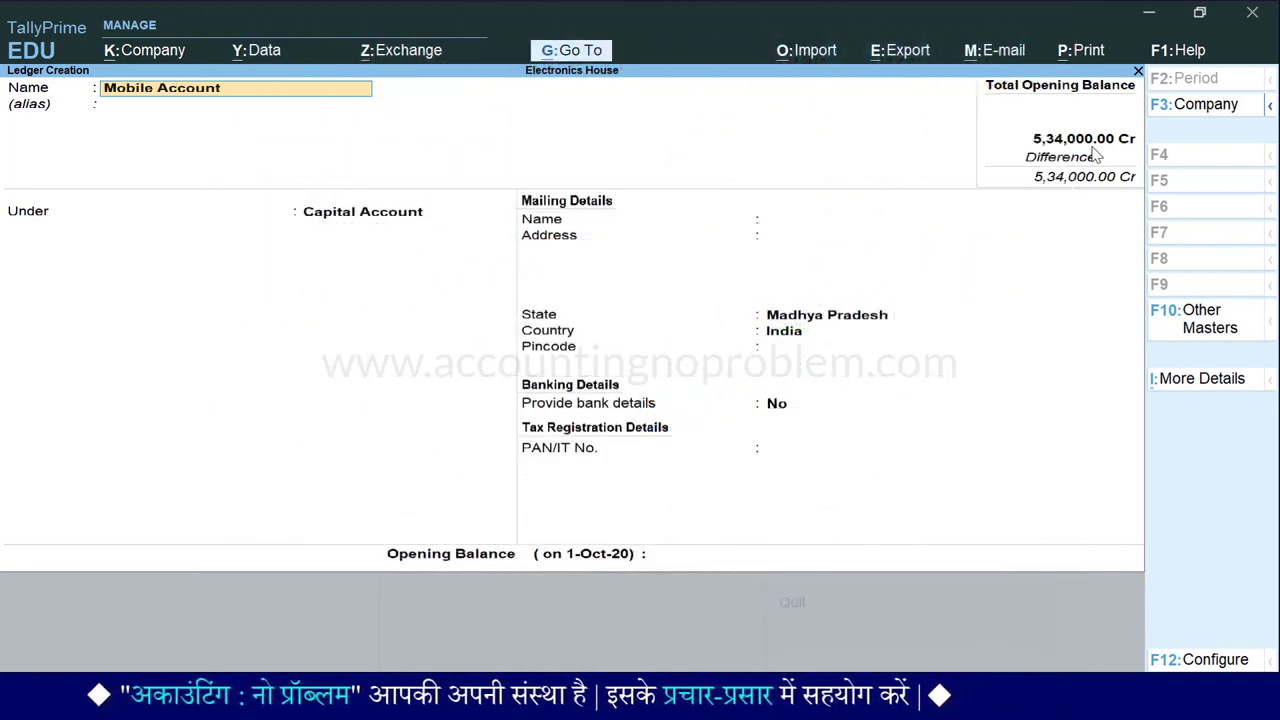
key("Return")
key("Return")
type("F")
key("Return")
key("Return")
key("Return")
key("Return")
key("Return")
key("Return")
Give the Mobile Account ledger an opening balance of 10000 Dr and save it
type("10000")
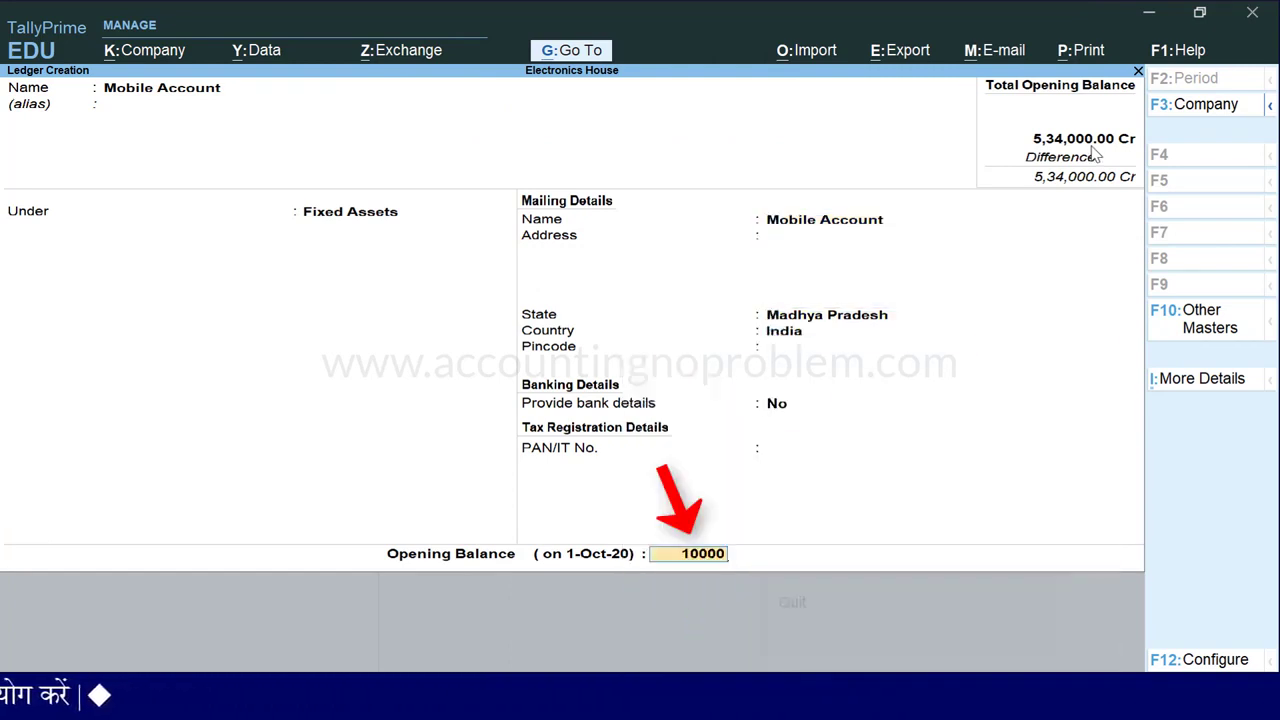
key("Return")
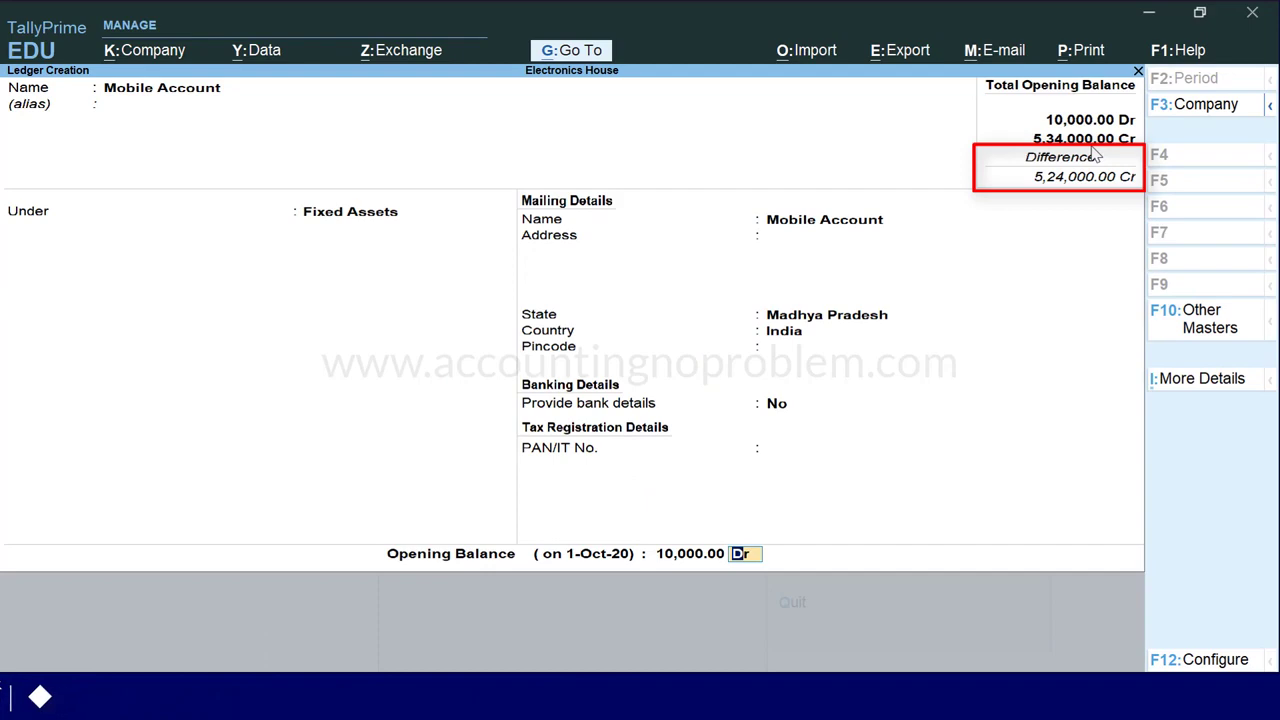
key("Return")
key("Return")
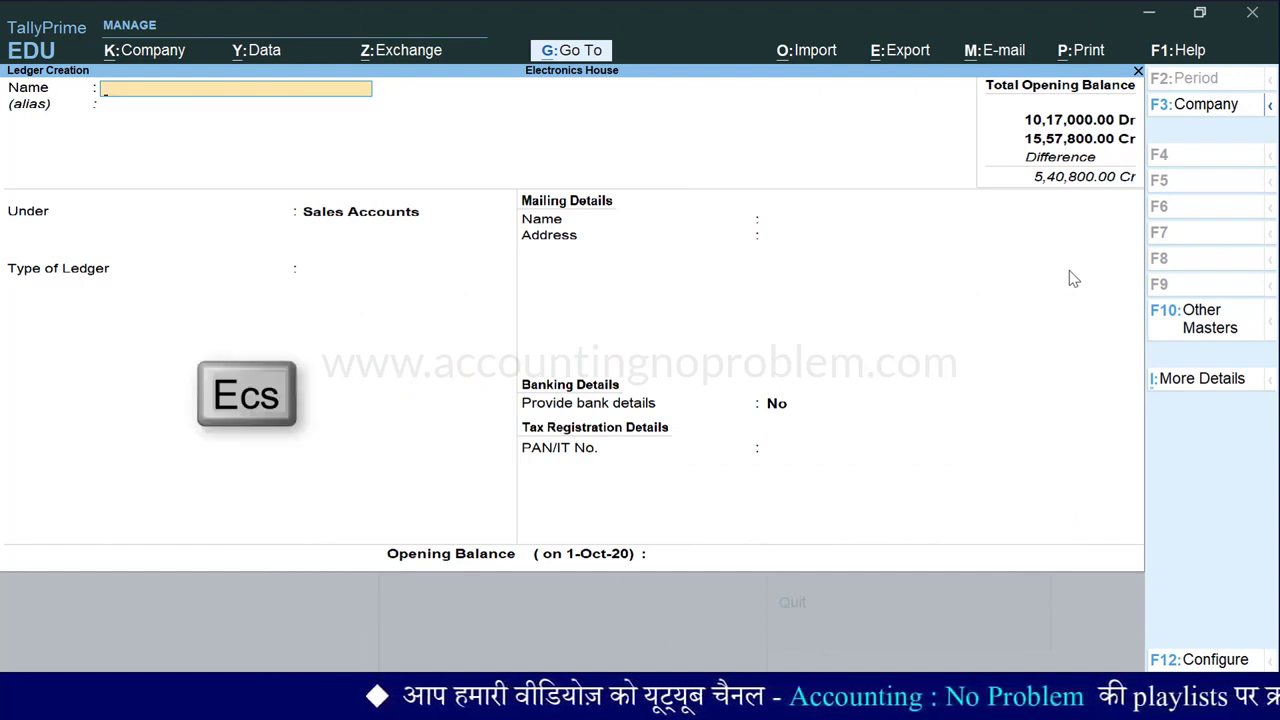
Leave ledger creation and bring up the list of existing ledgers for alteration
key("Escape")
key("Escape")
key("Escape")
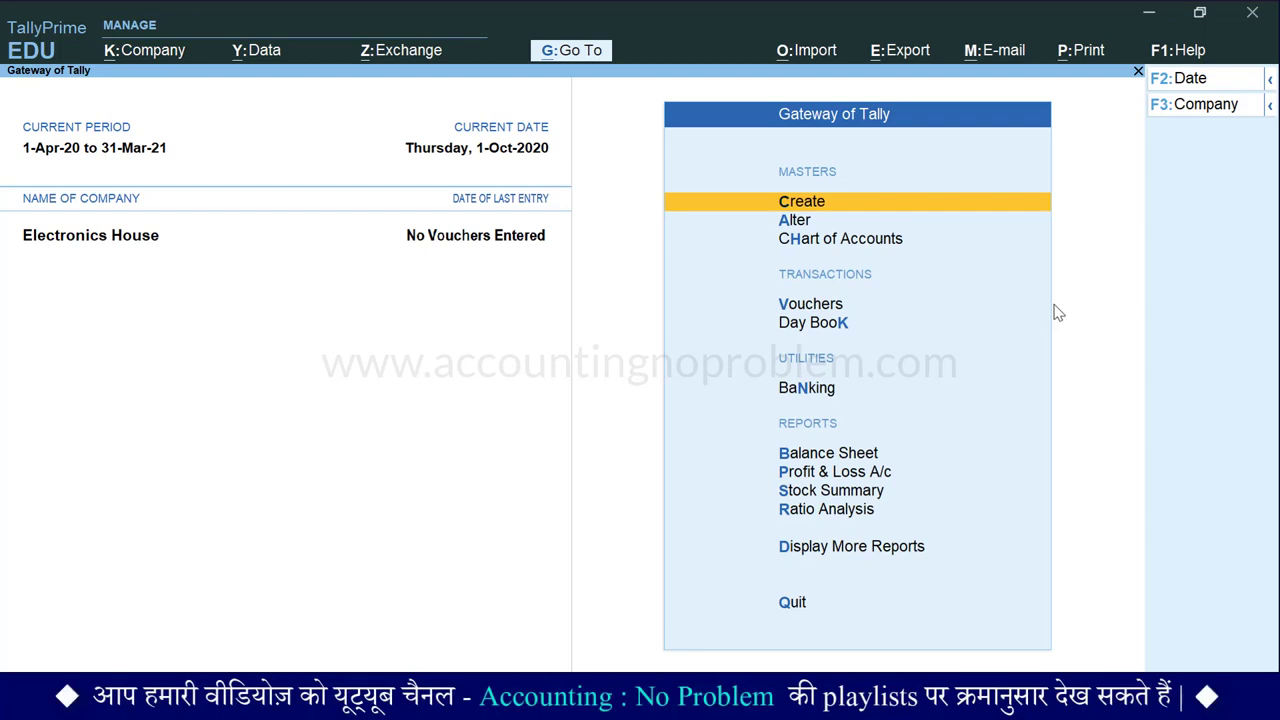
key("Down")
key("Return")
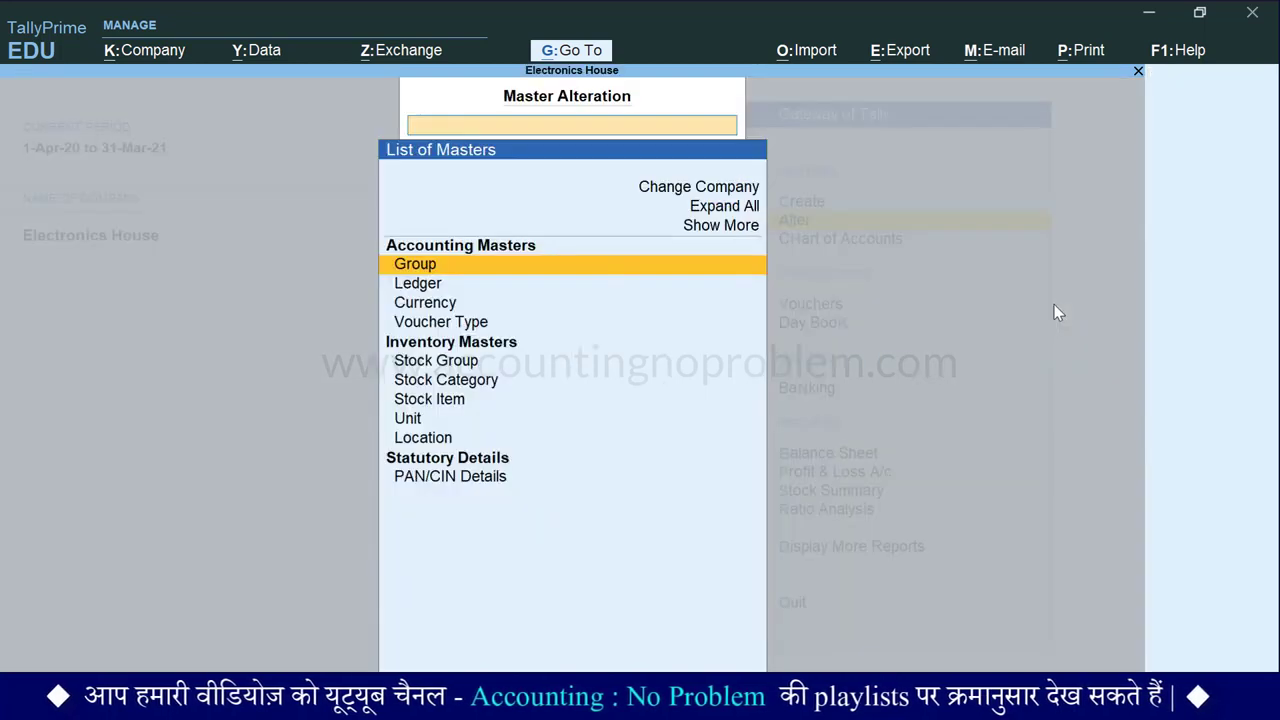
key("Down")
key("Return")
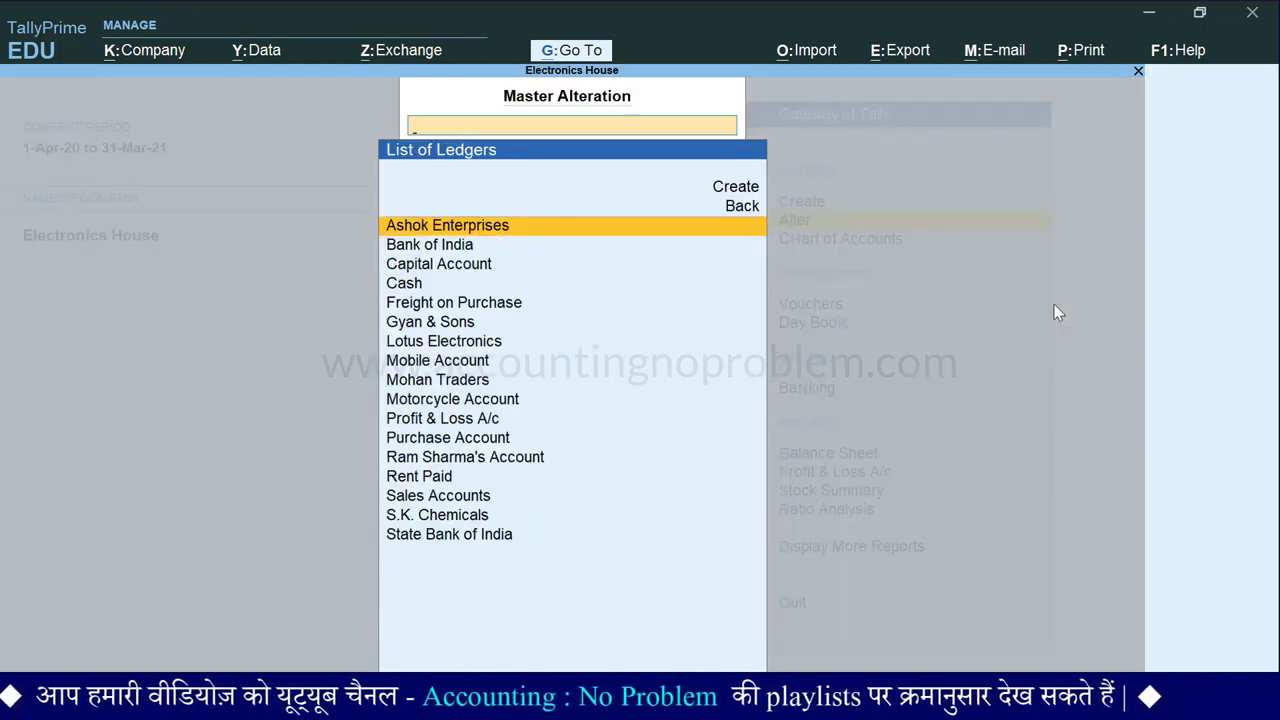
Set the Cash ledger's opening balance to 6800 Dr, save it and return to the Gateway of Tally
key("Down")
key("Down")
key("Down")
key("Return")
key("Return")
key("Return")
type("6800")
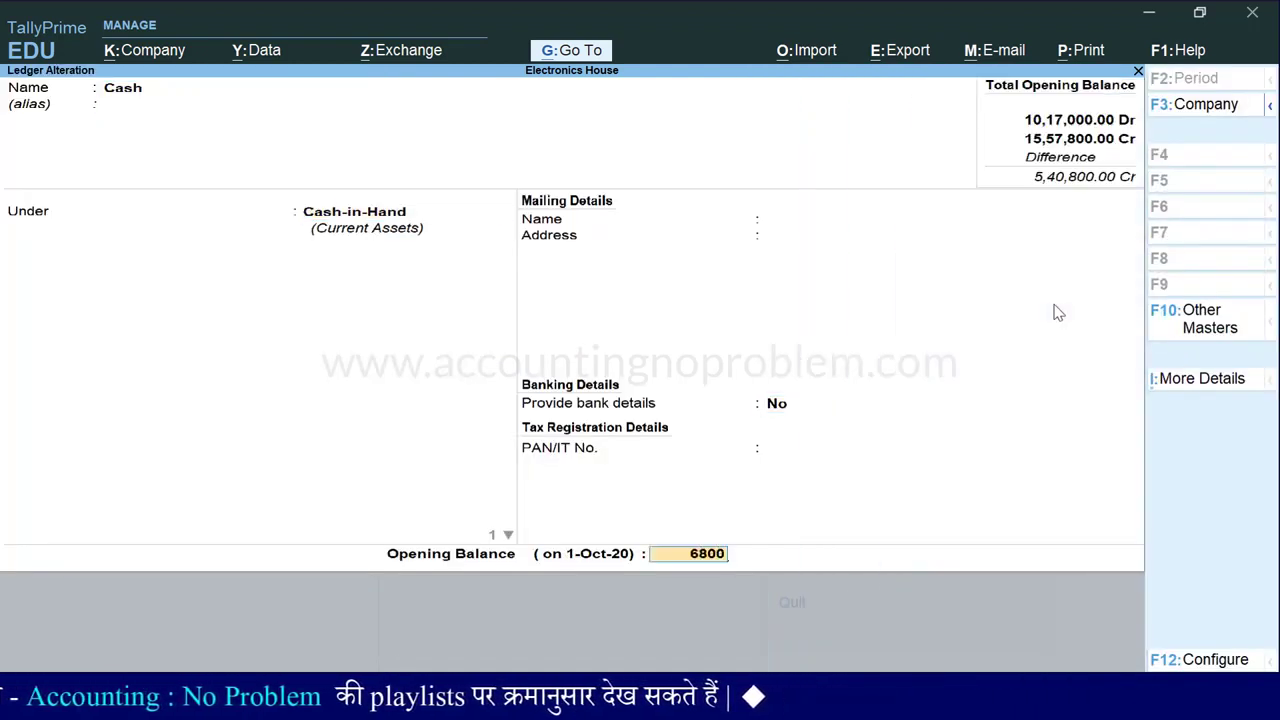
key("Return")
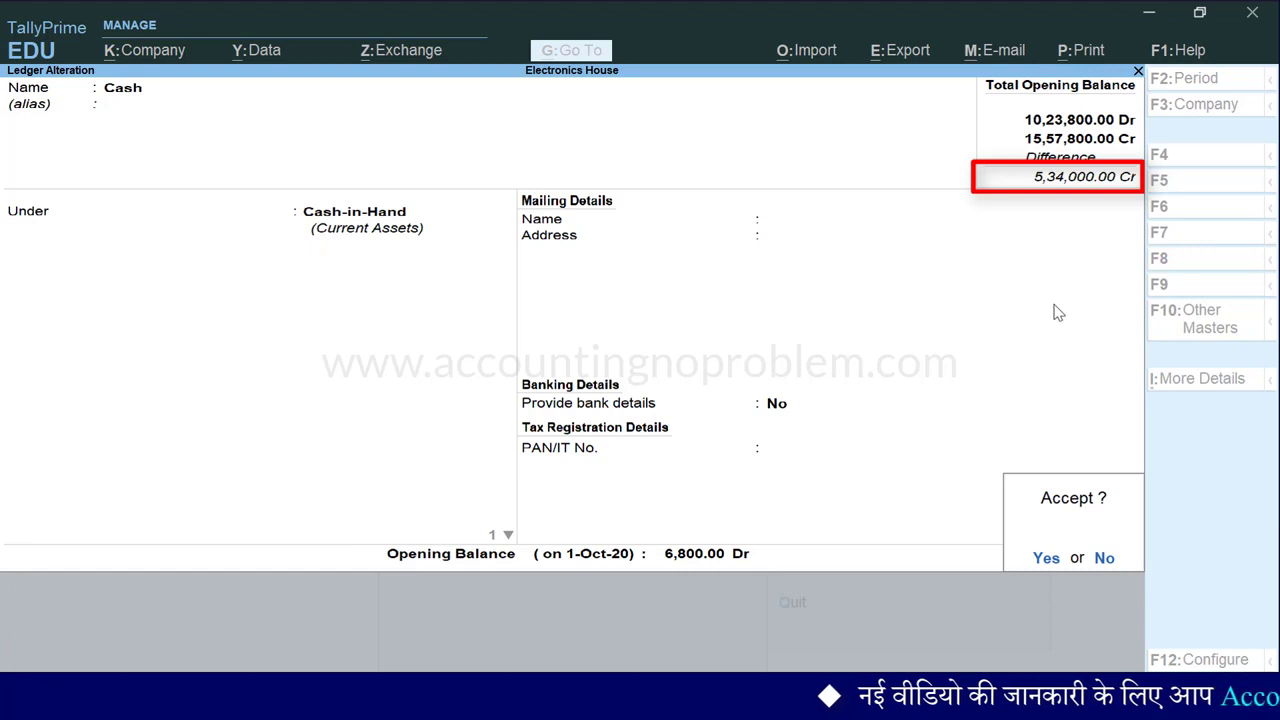
key("Escape")
key("Escape")
key("Escape")
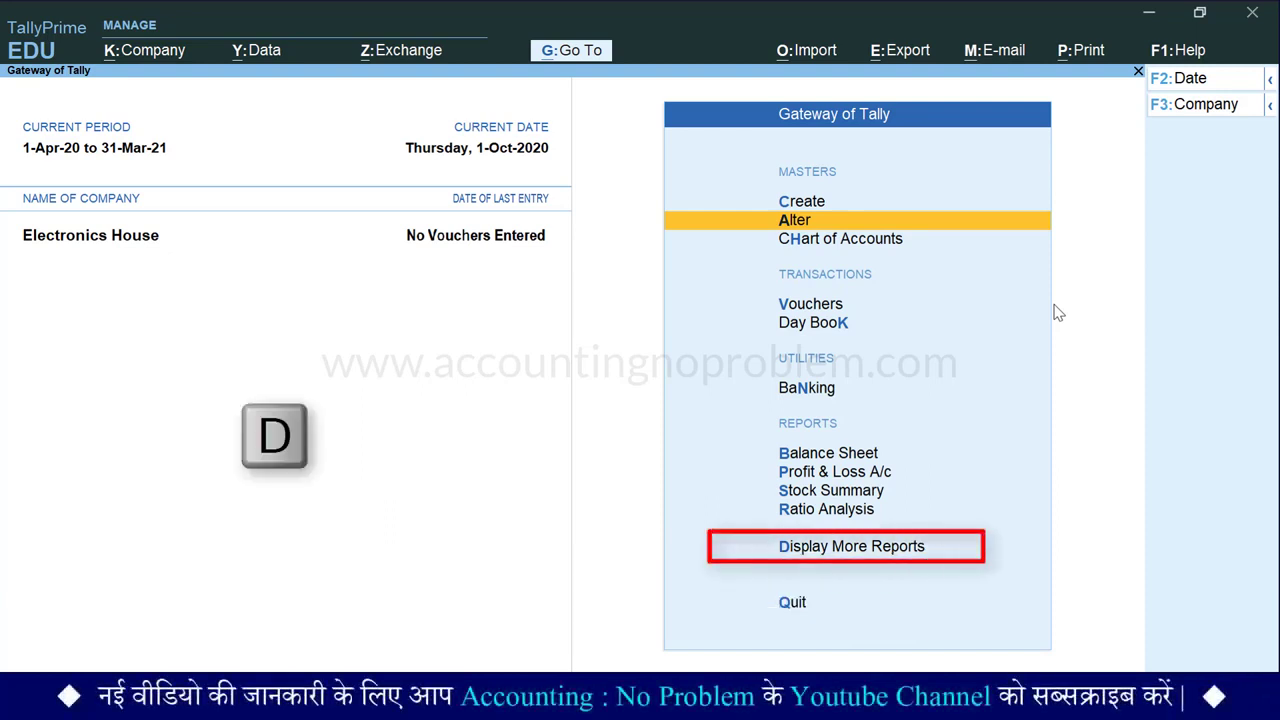
Open the Trial Balance report and set its period from 1-10-2020 to 1-10-2020
key("d")
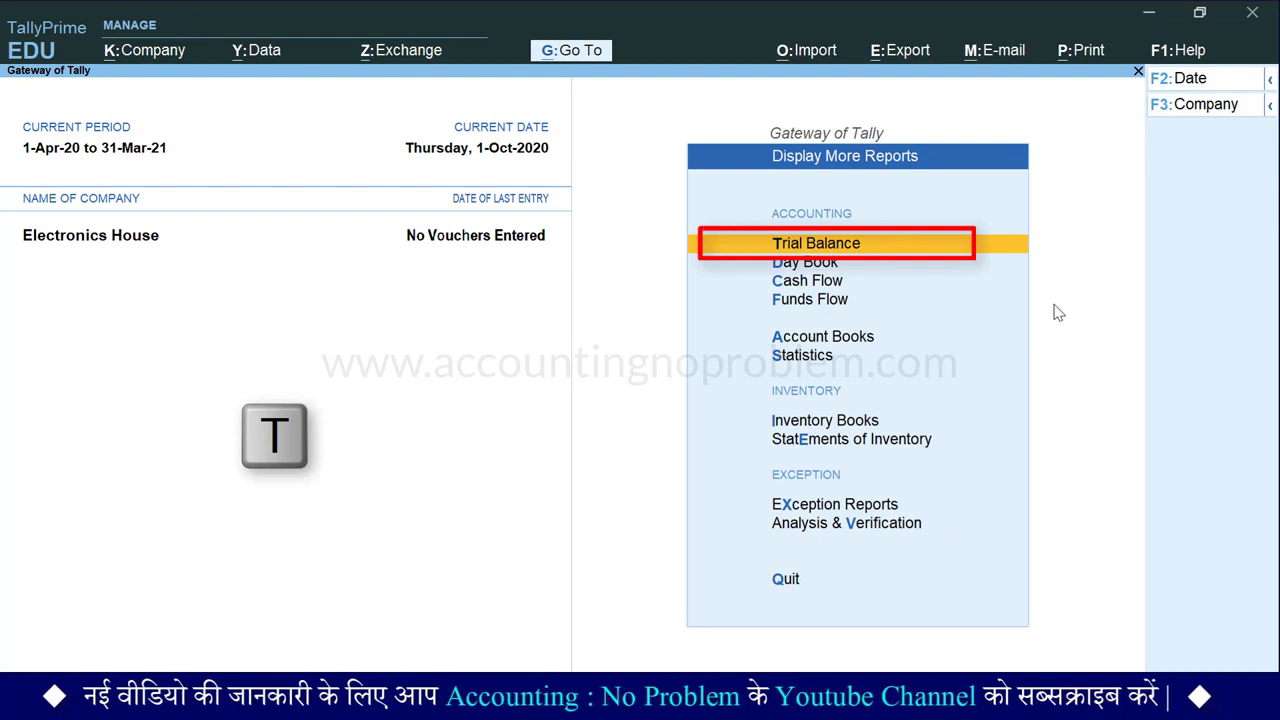
key("t")
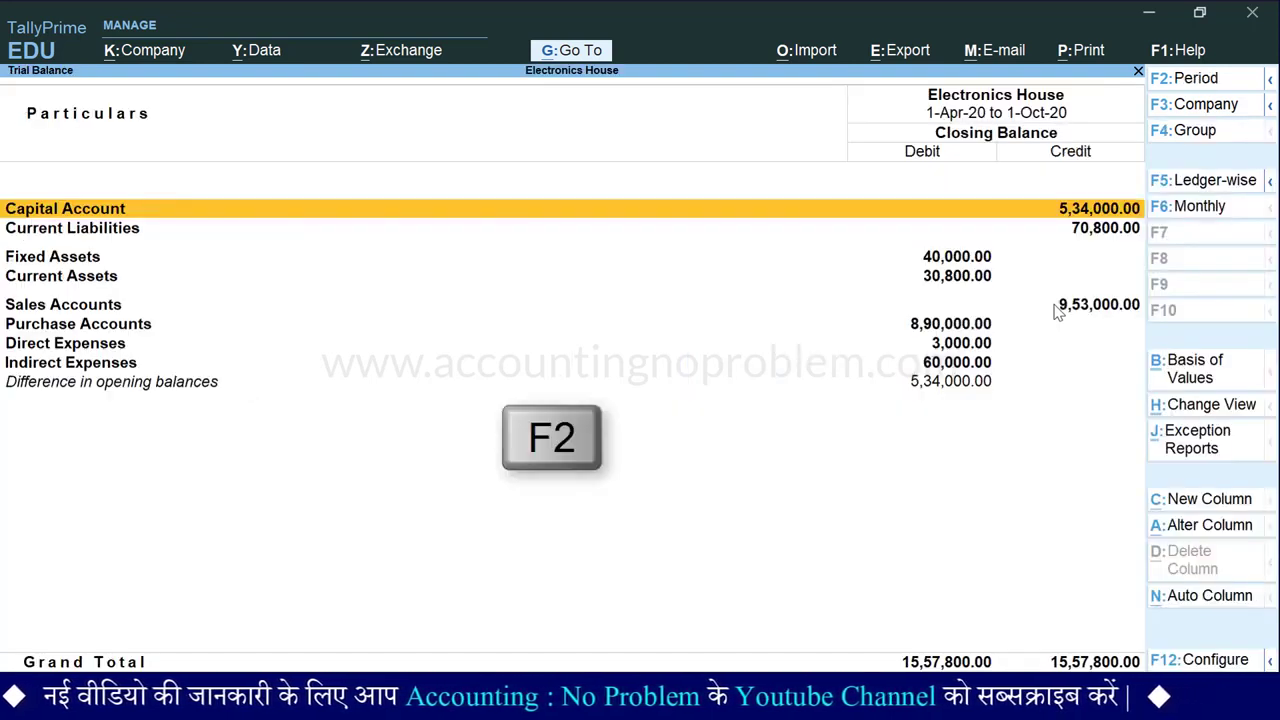
key("F2")
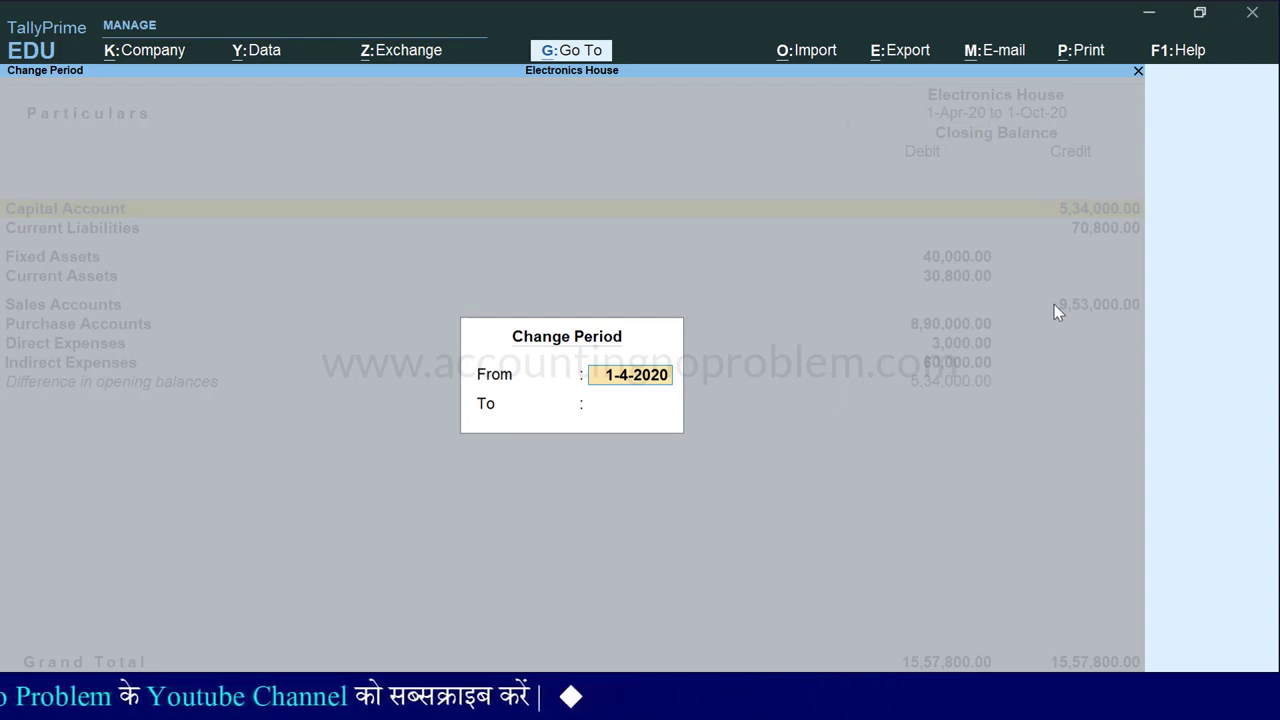
type("1.1")
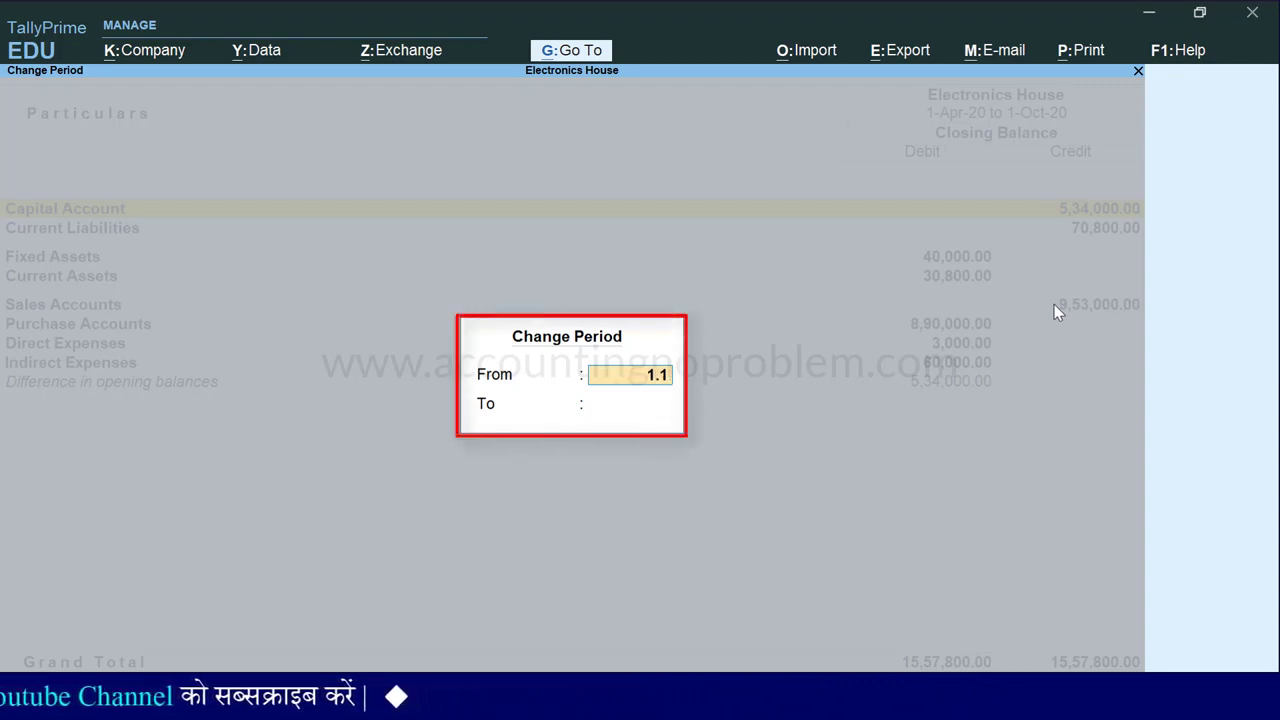
type("0")
key("Return")
type("1.10")
key("Return")
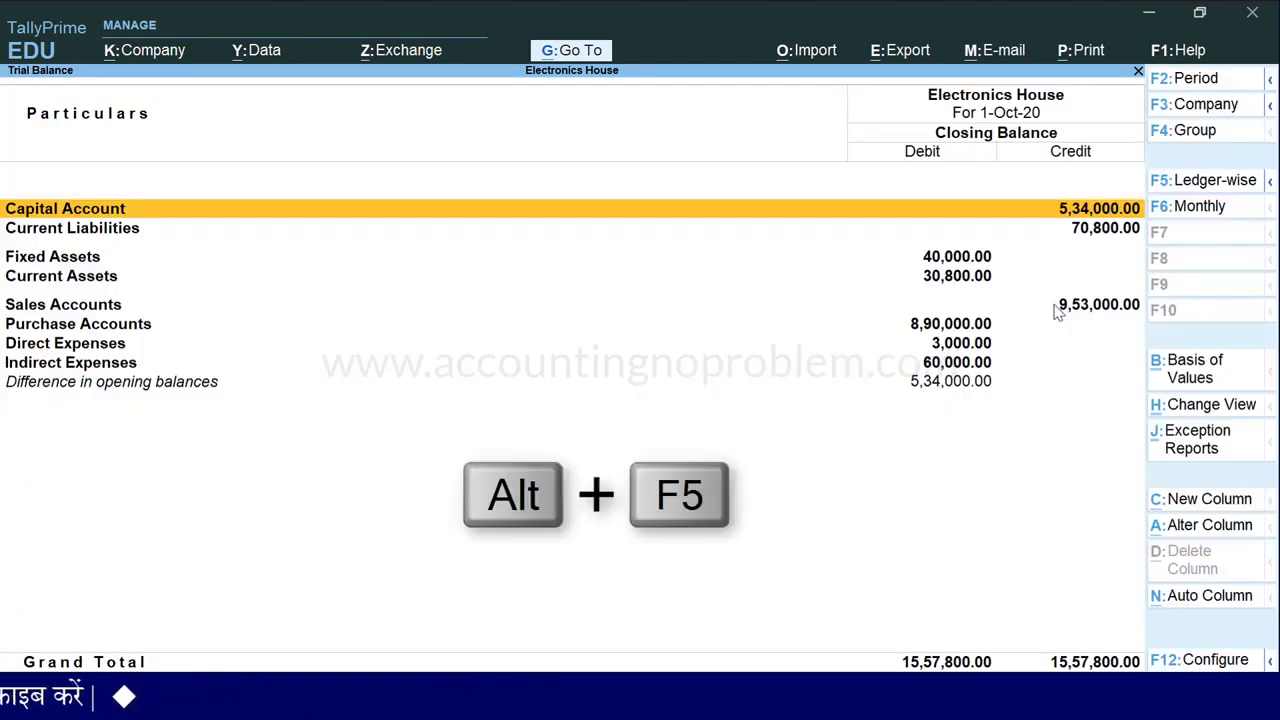
Show the Trial Balance in detailed form, and configure it to display opening balances instead of closing balances
key("alt+F5")
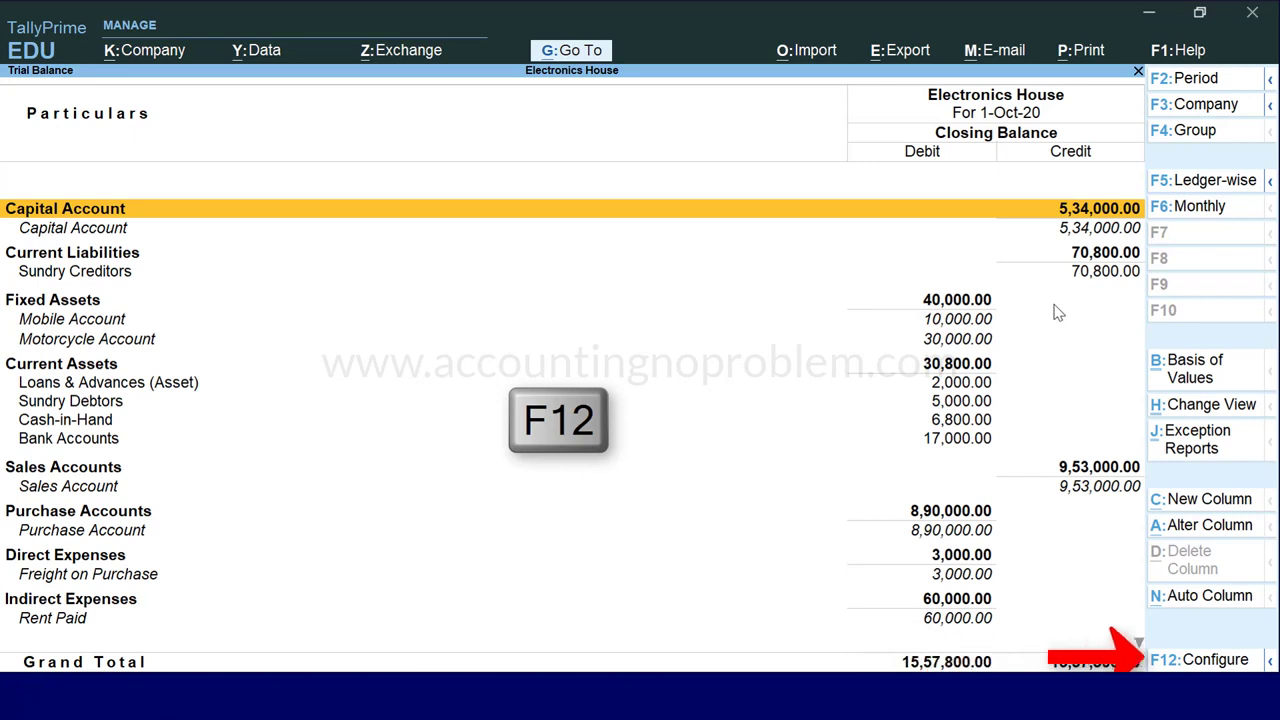
key("F12")
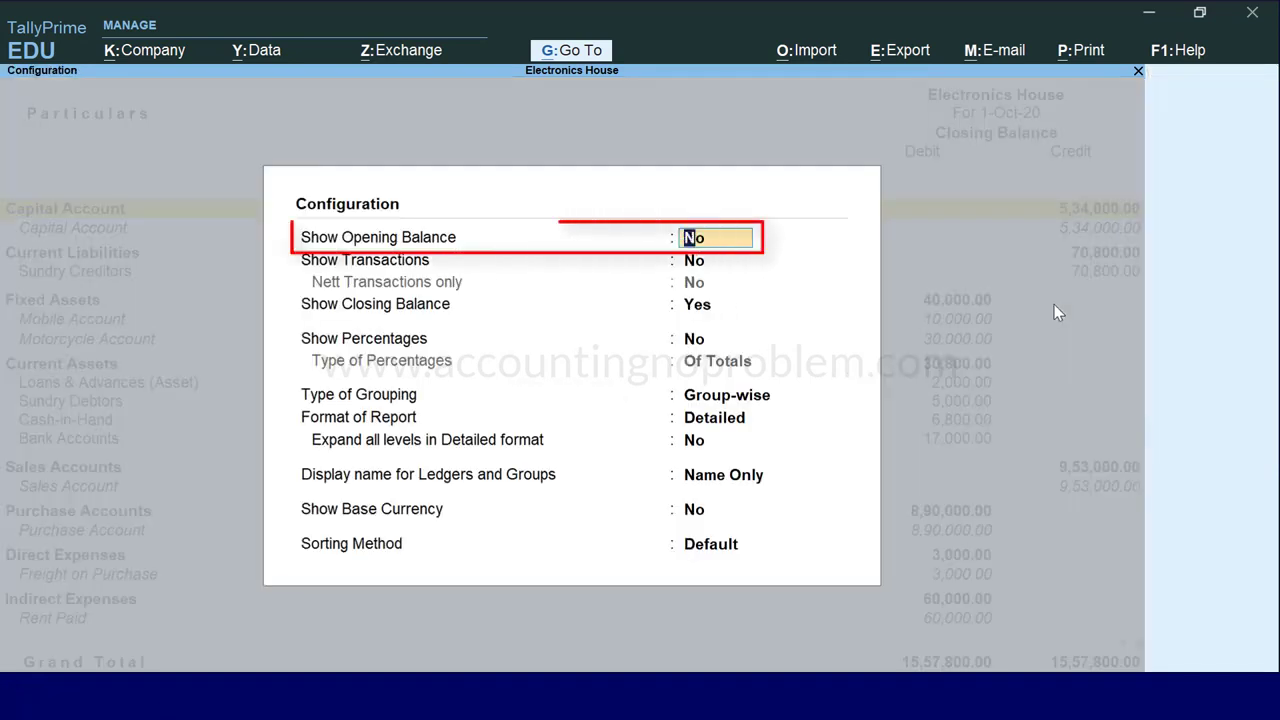
type("y")
key("Return")
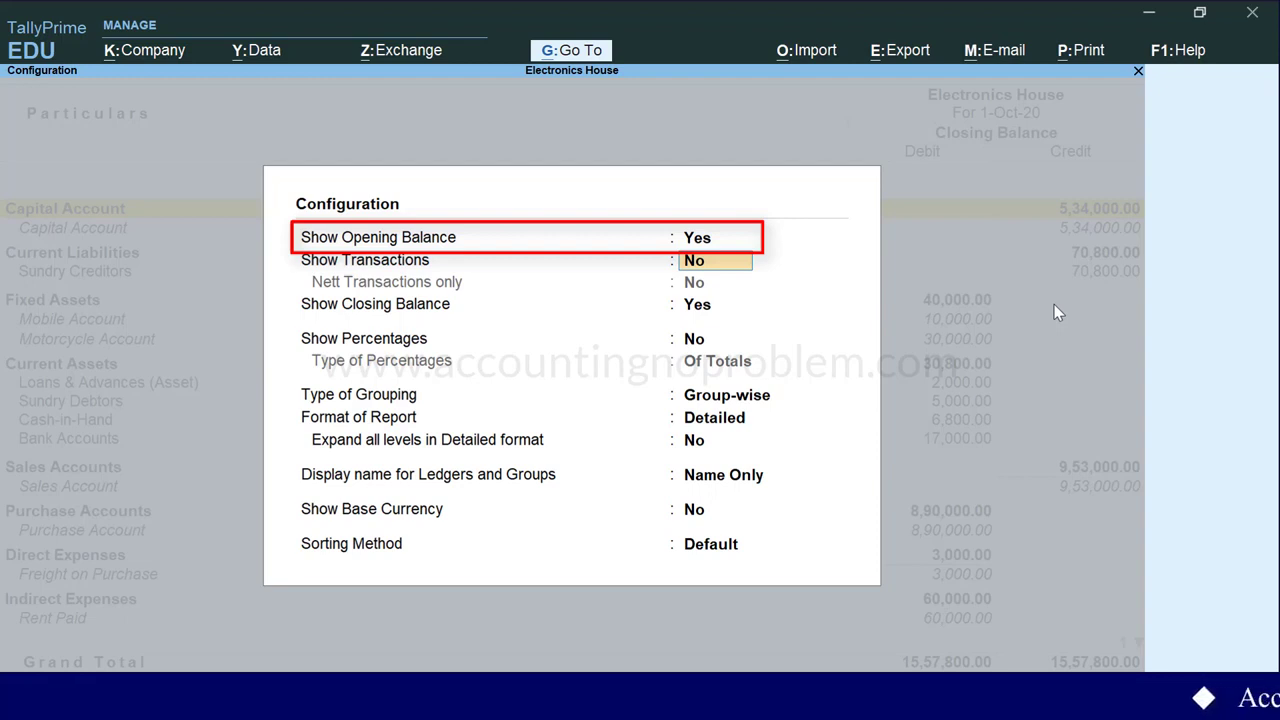
key("Return")
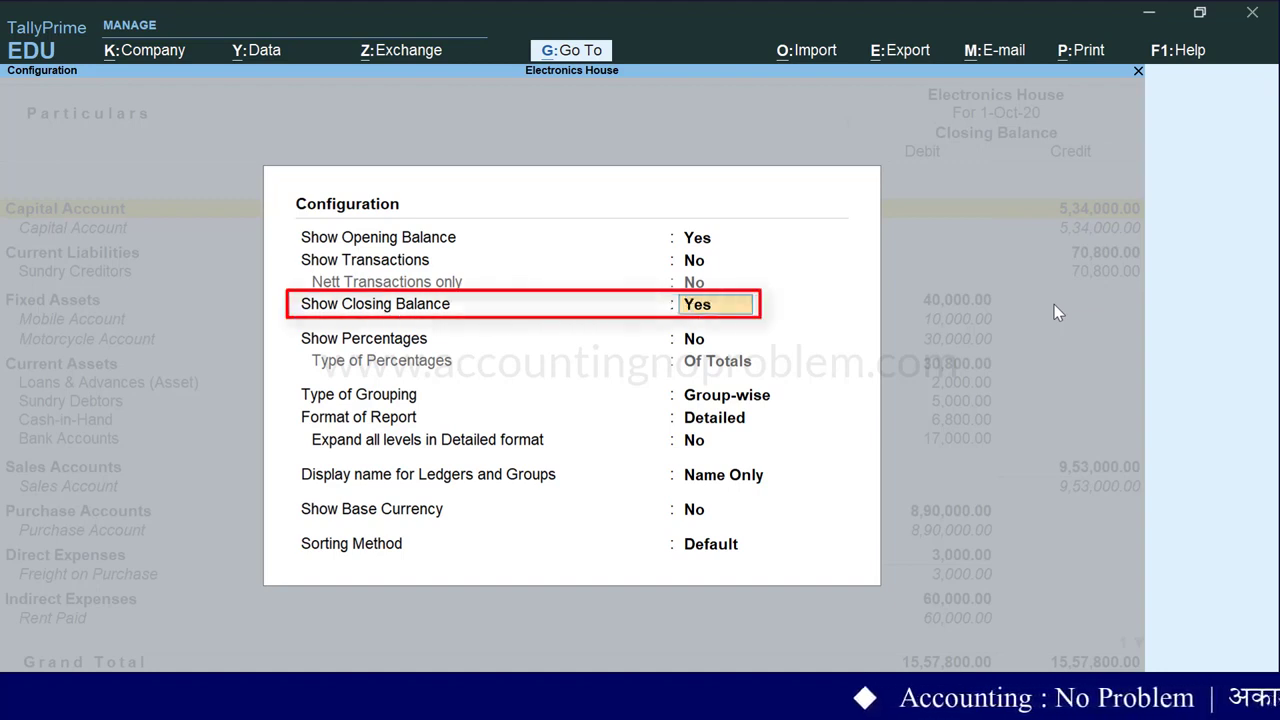
type("n")
key("Return")
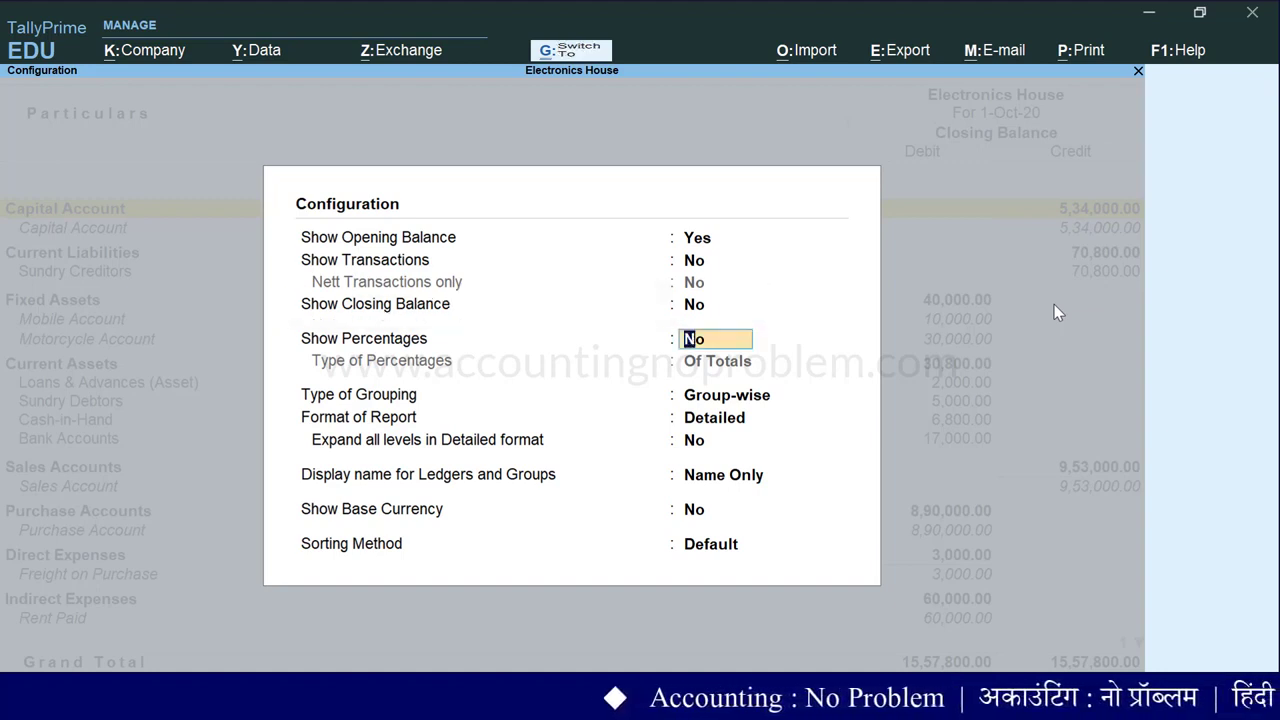
key("ctrl+a")
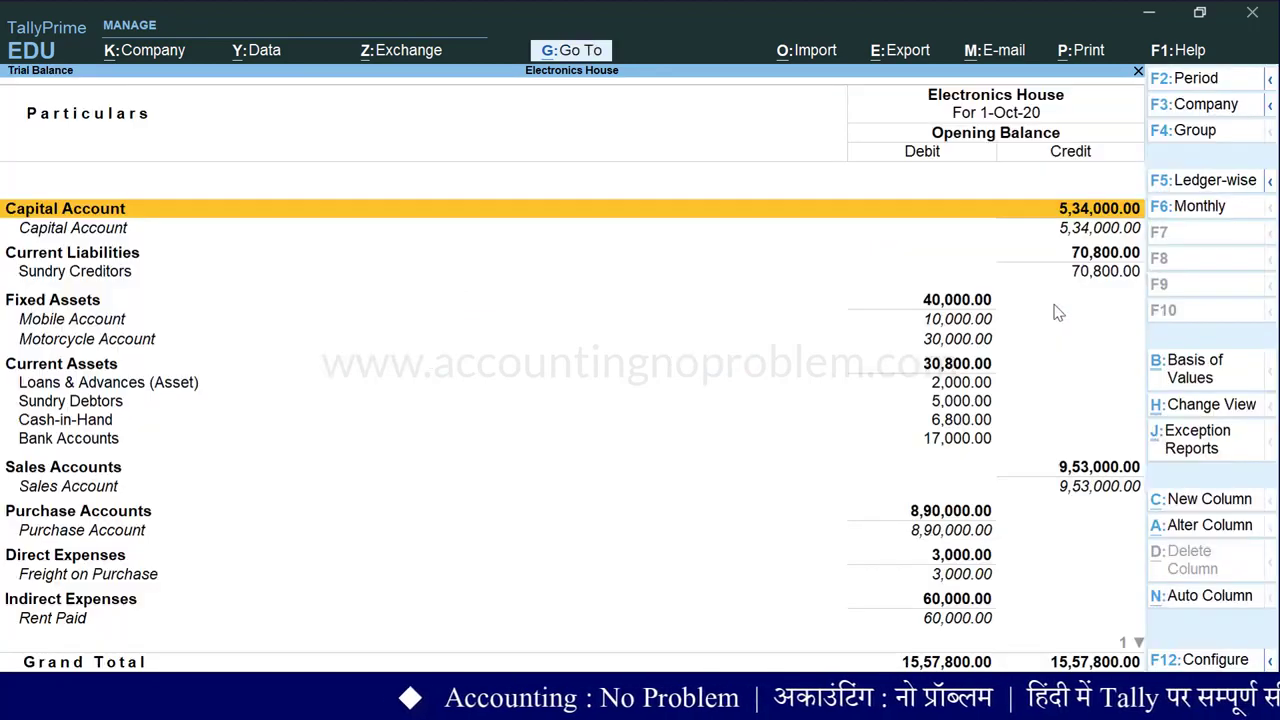
Examine the Trial Balance rows from Capital Account down to the difference in opening balances
key("Down")
key("Down")
key("Down")
key("Down")
key("Down")
key("Down")
key("Down")
key("Down")
key("Down")
key("Down")
key("Down")
key("Down")
key("Down")
key("Down")
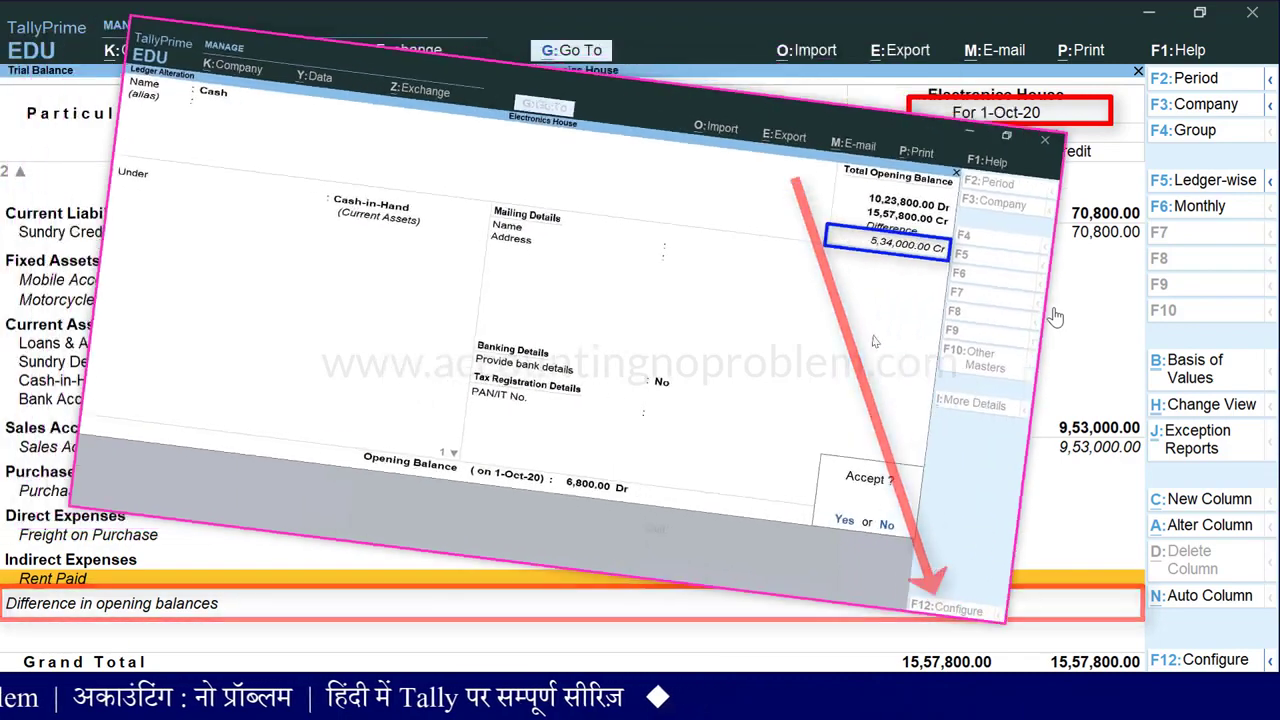
scroll(837, 437, "up", 10)
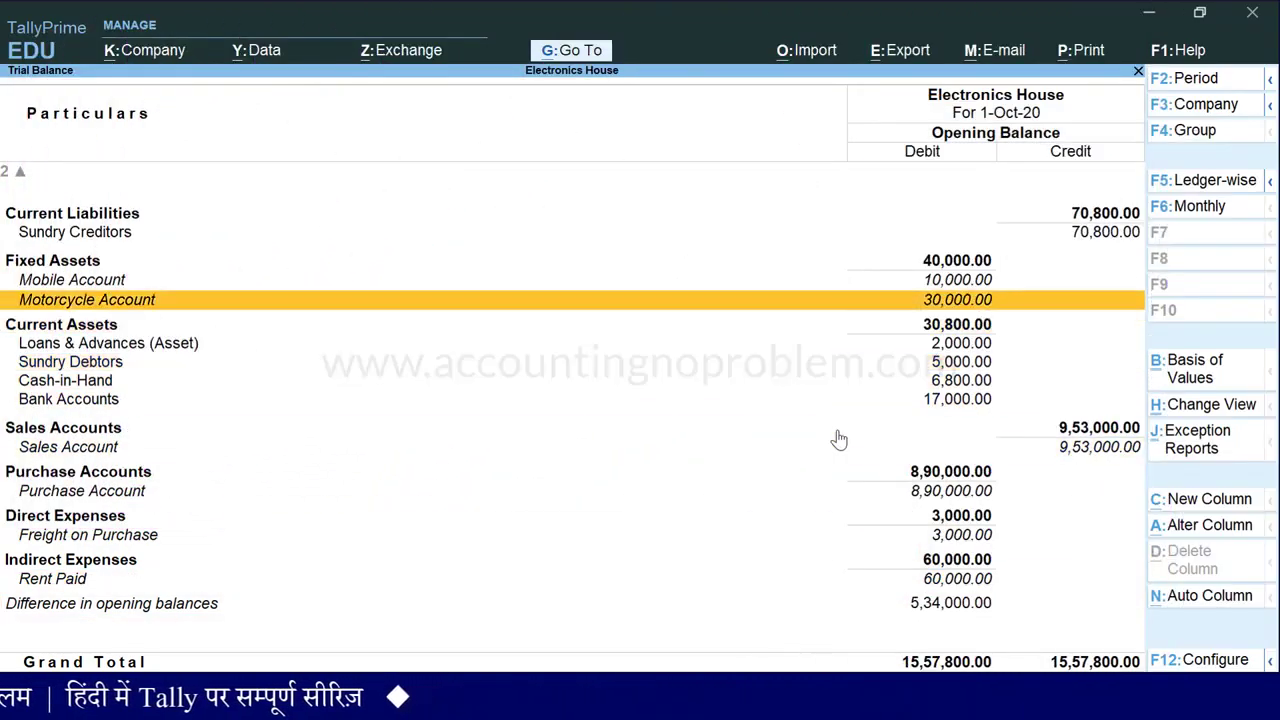
scroll(838, 439, "up", 1)
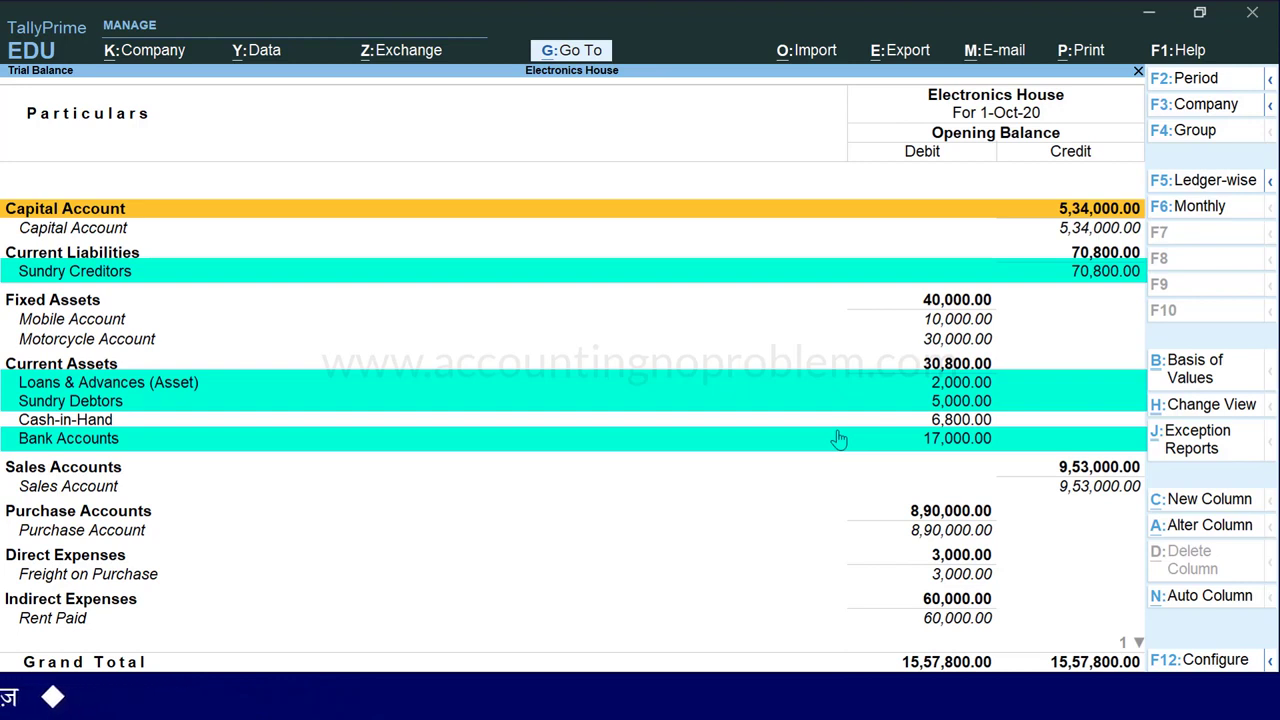
Expand the Sundry Creditors and Loans & Advances (Asset) groups in the Trial Balance to list their ledgers
scroll(838, 439, "down", 1)
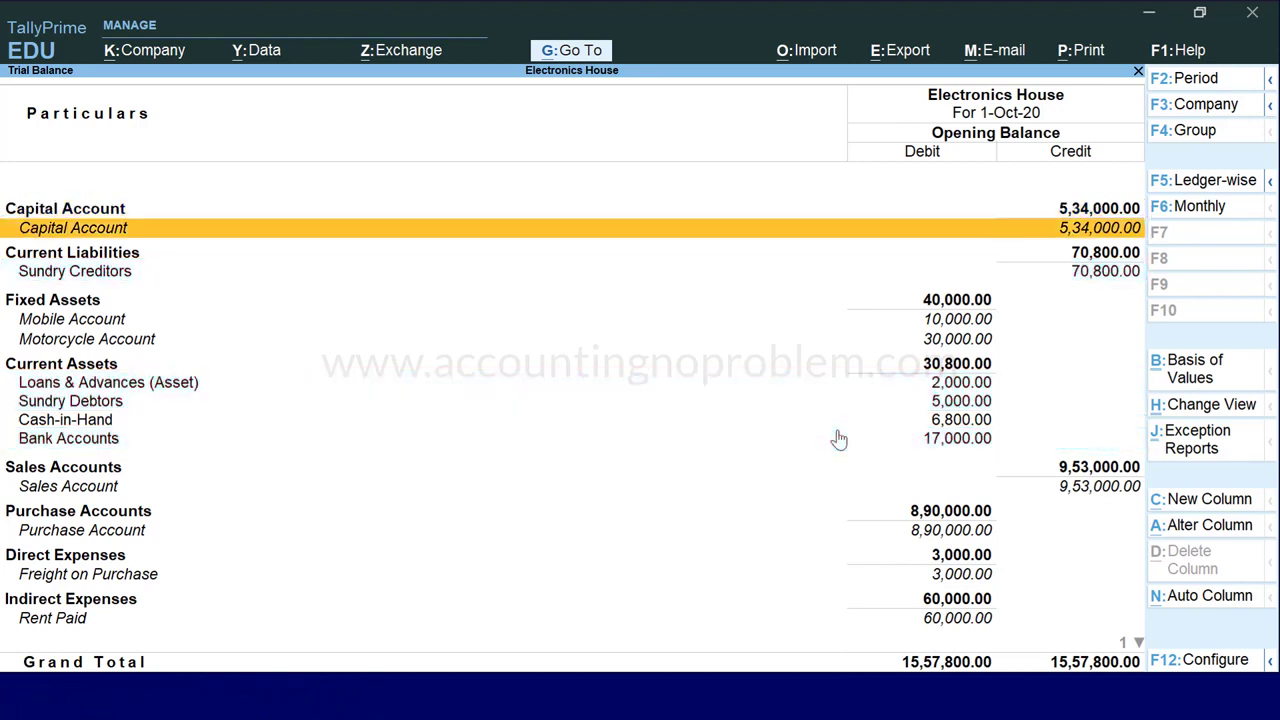
key("shift+Return")
scroll(838, 439, "down", 2)
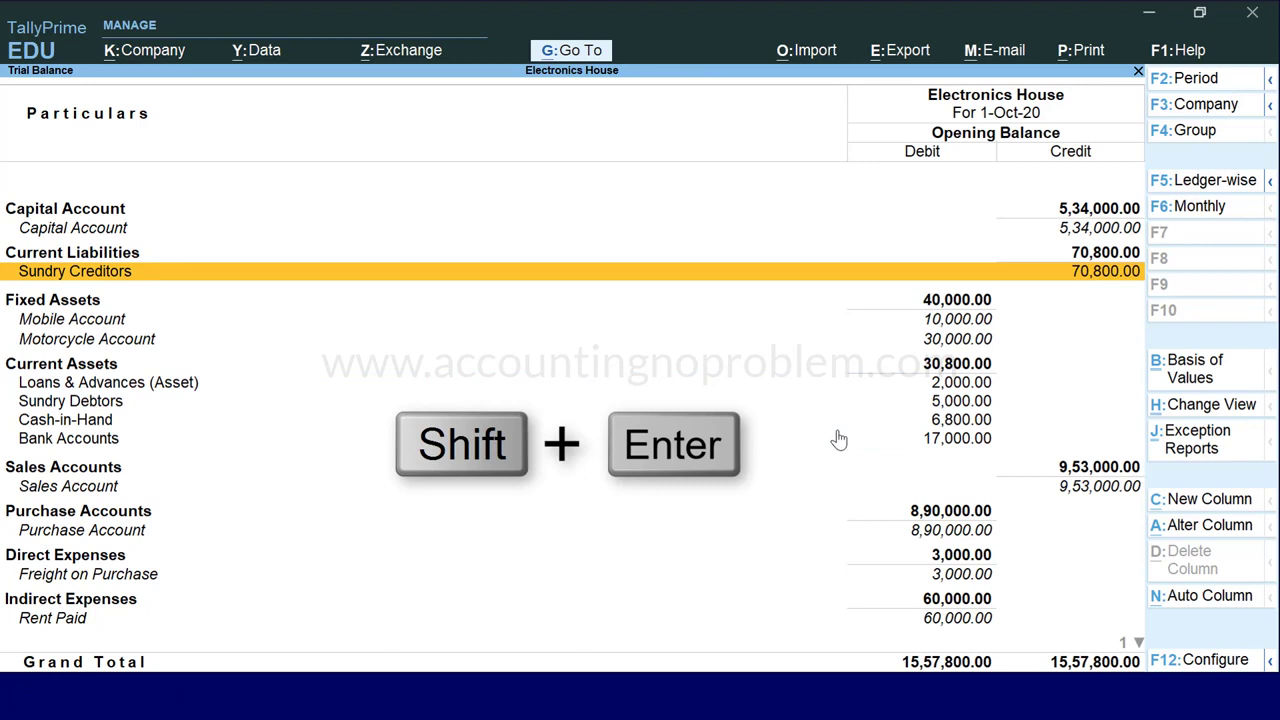
key("shift+Return")
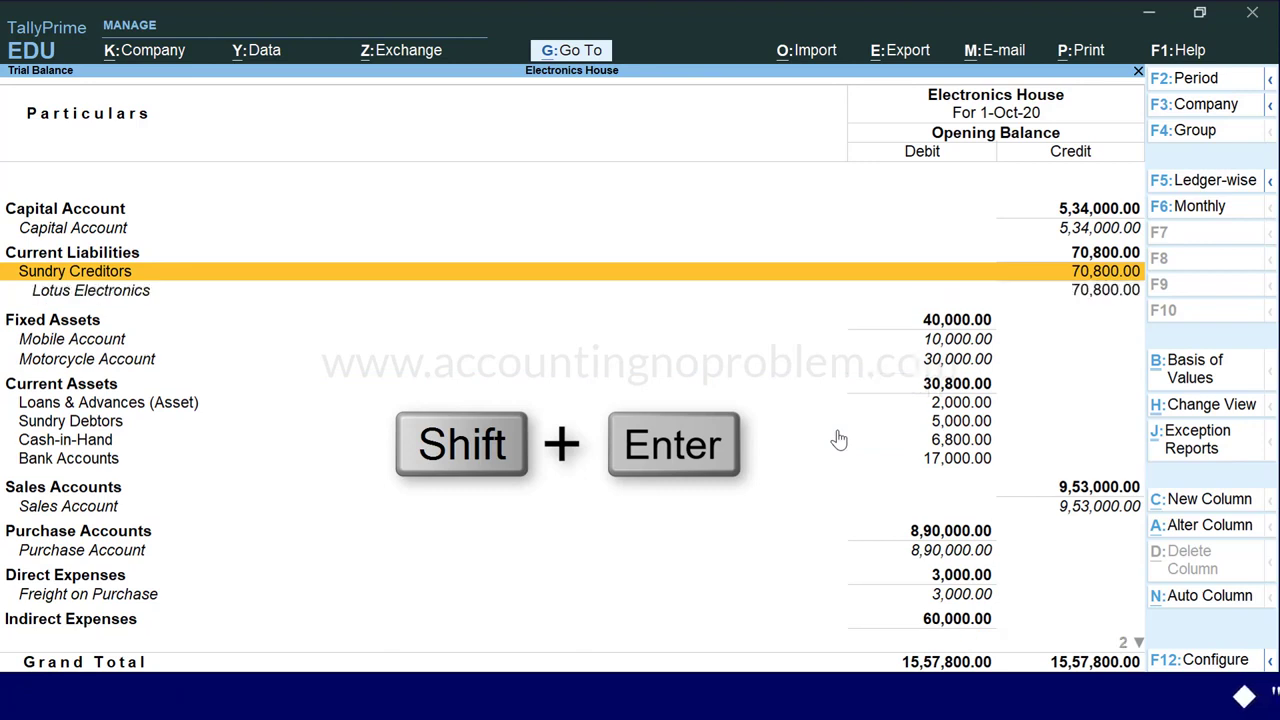
scroll(838, 439, "down", 3)
scroll(838, 439, "down", 2)
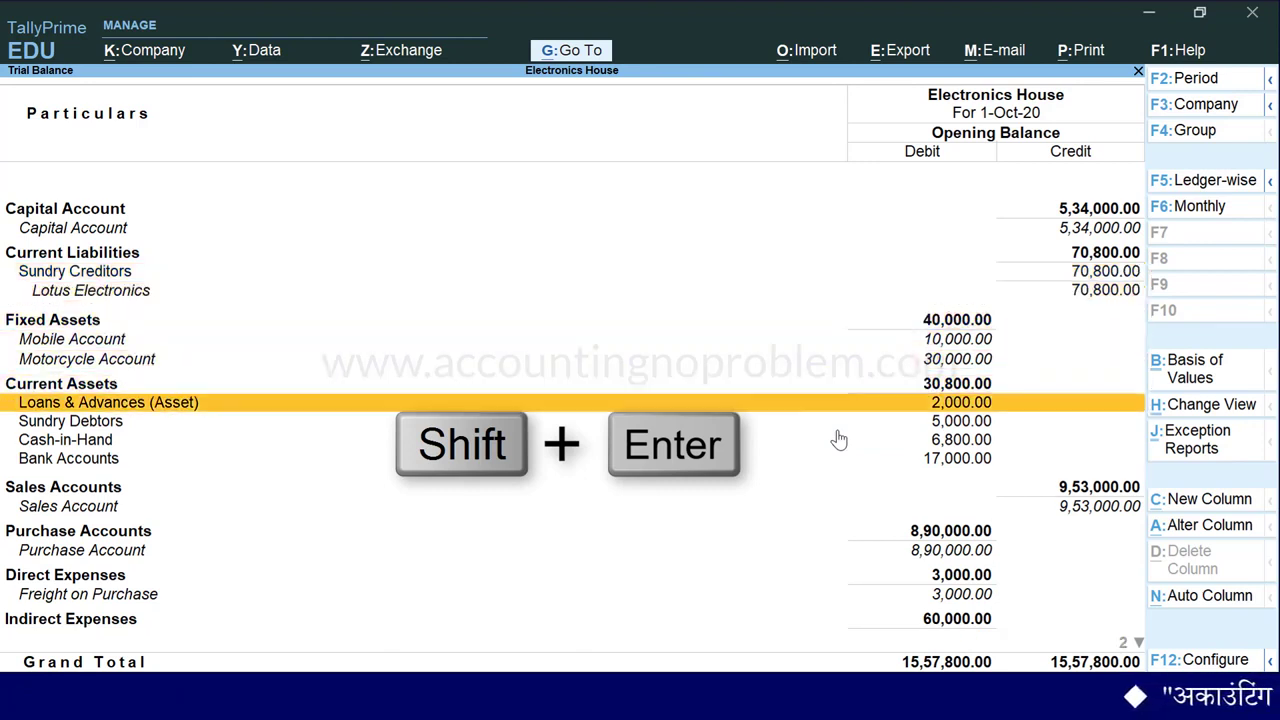
key("shift+Return")
Expand the Sundry Debtors and Bank Accounts groups under Current Assets to list their individual ledgers
scroll(838, 439, "down", 1)
scroll(838, 439, "down", 1)
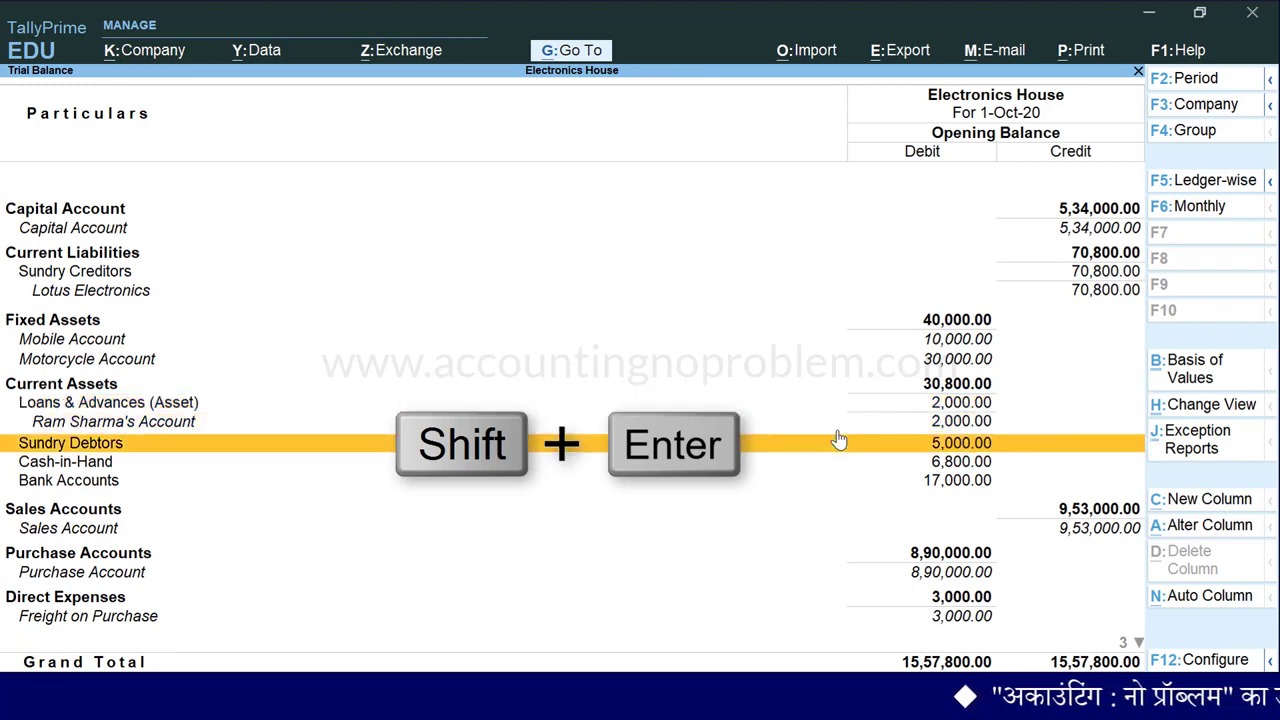
key("shift+Return")
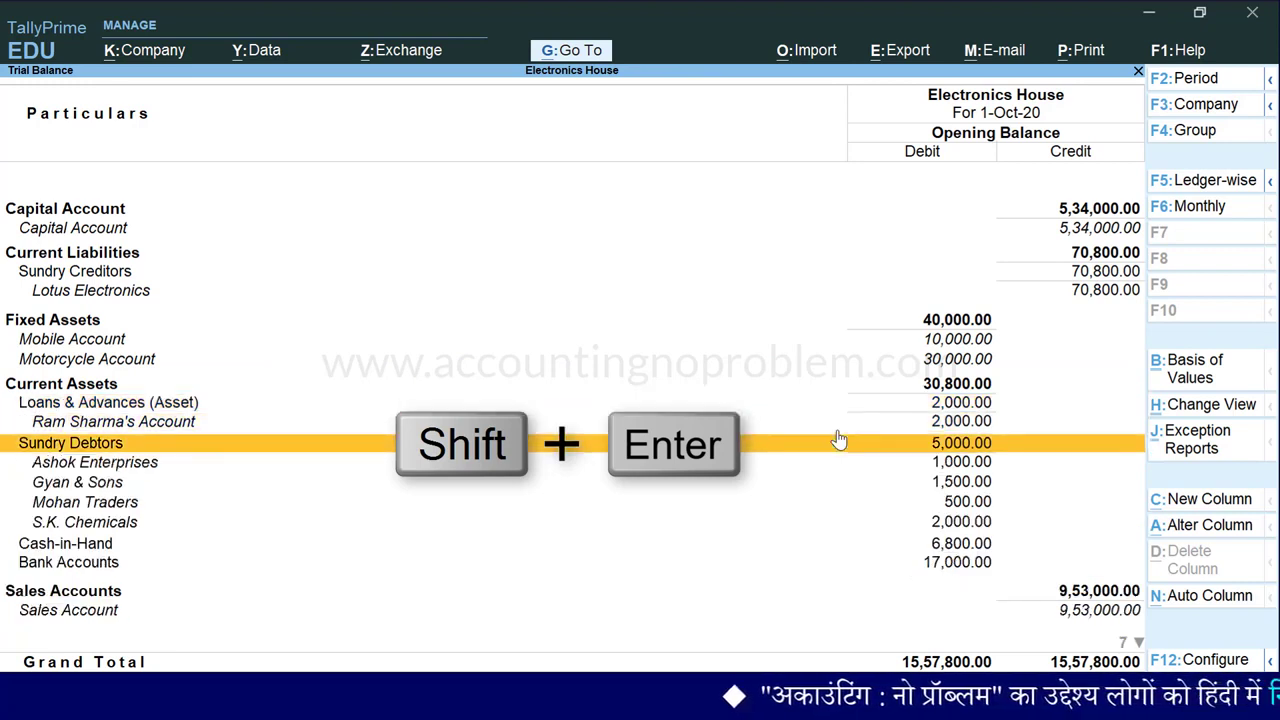
scroll(838, 439, "down", 5)
scroll(838, 439, "down", 1)
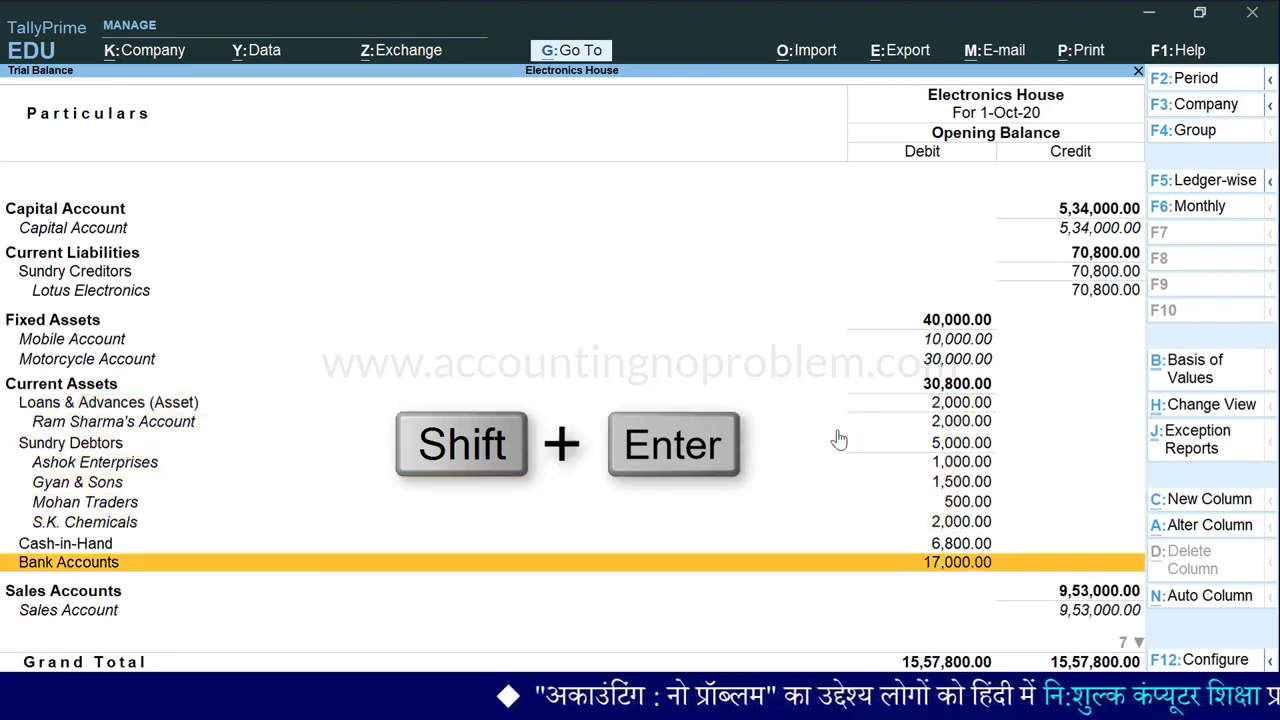
key("shift+Return")
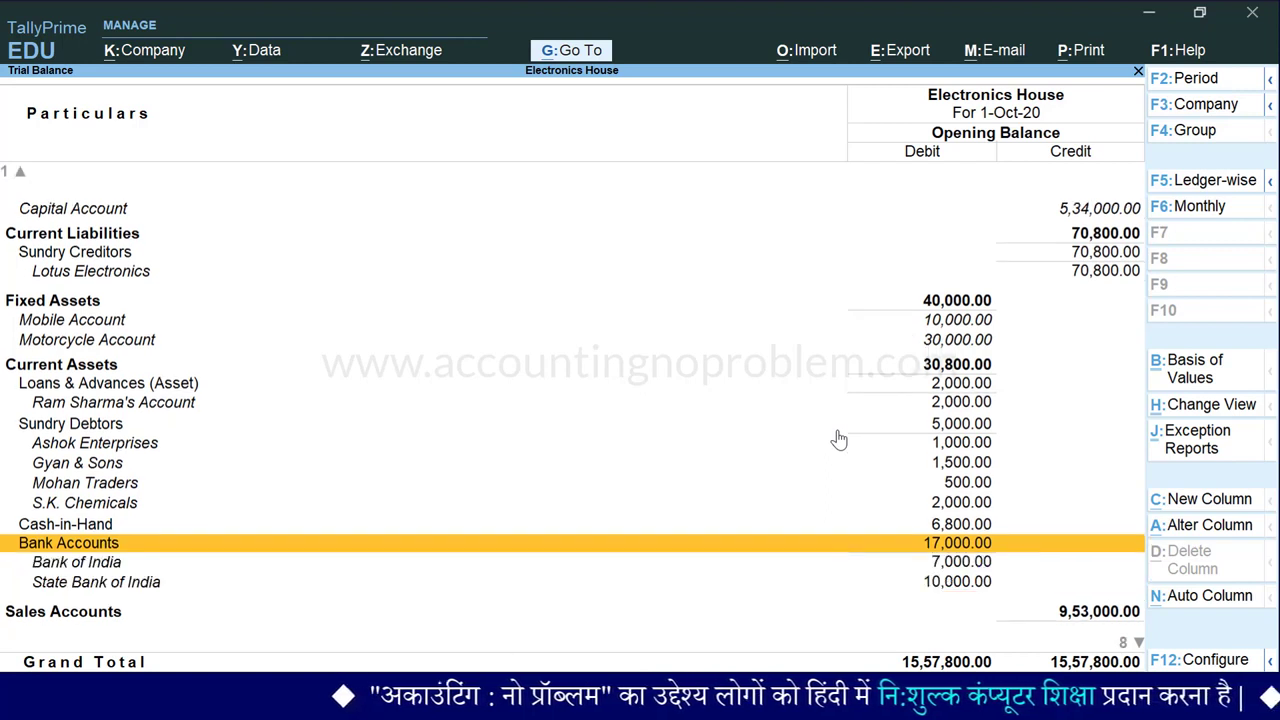
Check the remaining Trial Balance rows down to Rent Paid, and return to the Gateway of Tally
scroll(838, 439, "down", 3)
scroll(838, 439, "down", 5)
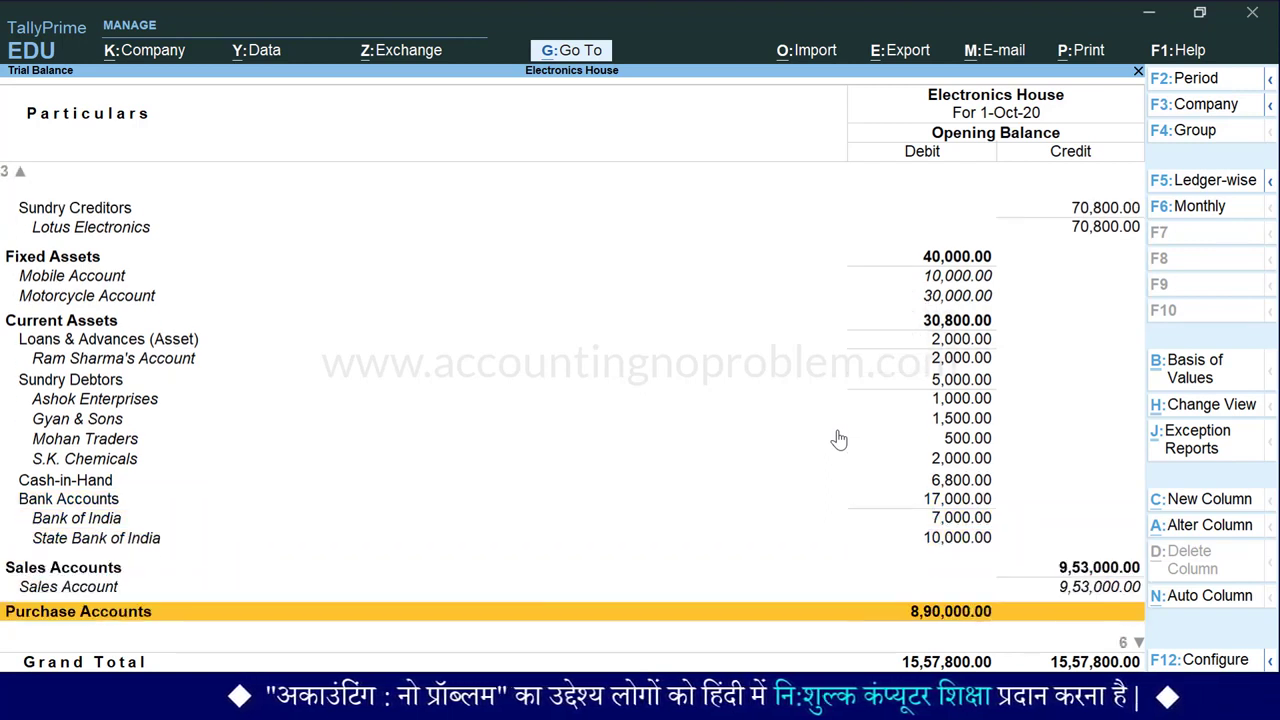
key("Down")
key("Down")
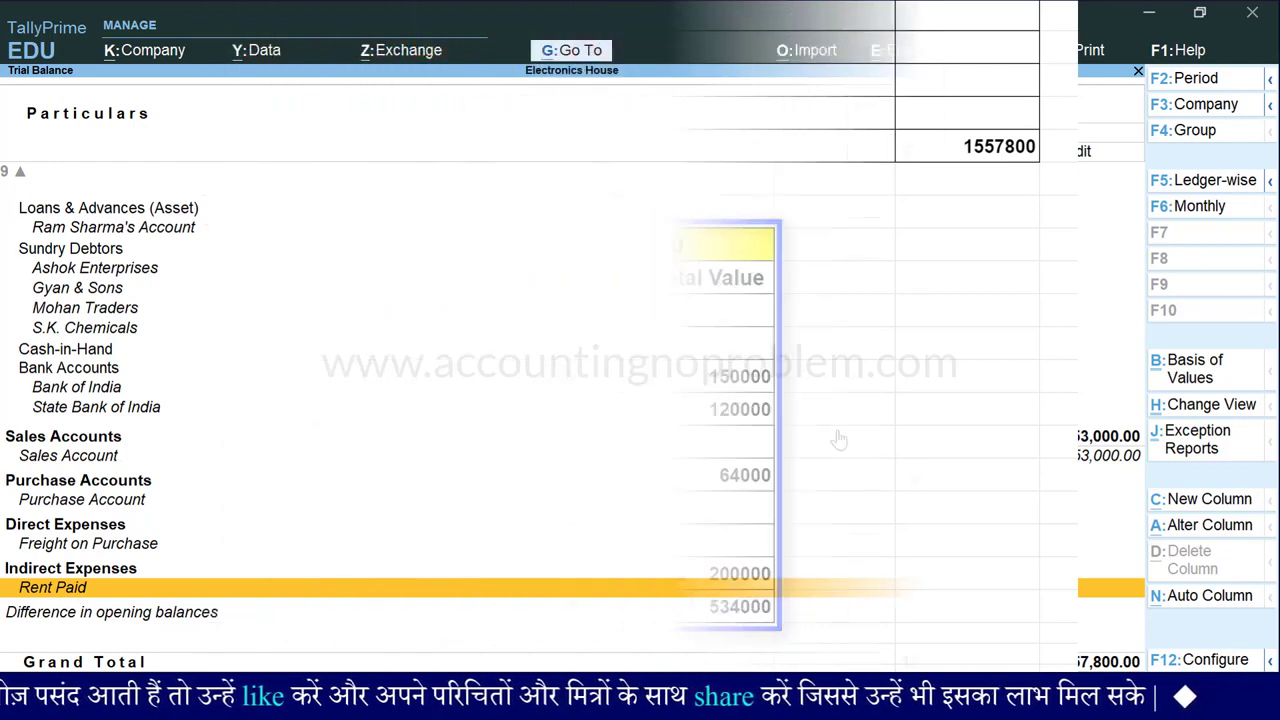
key("Escape")
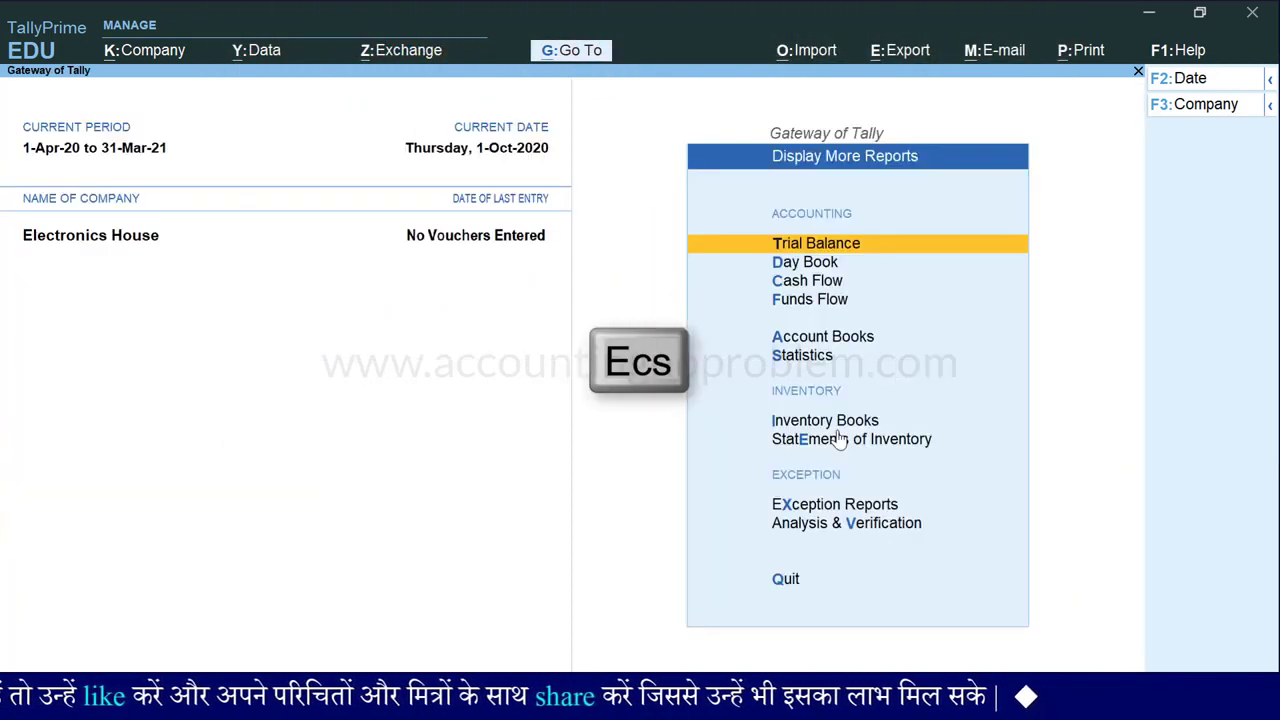
key("Escape")
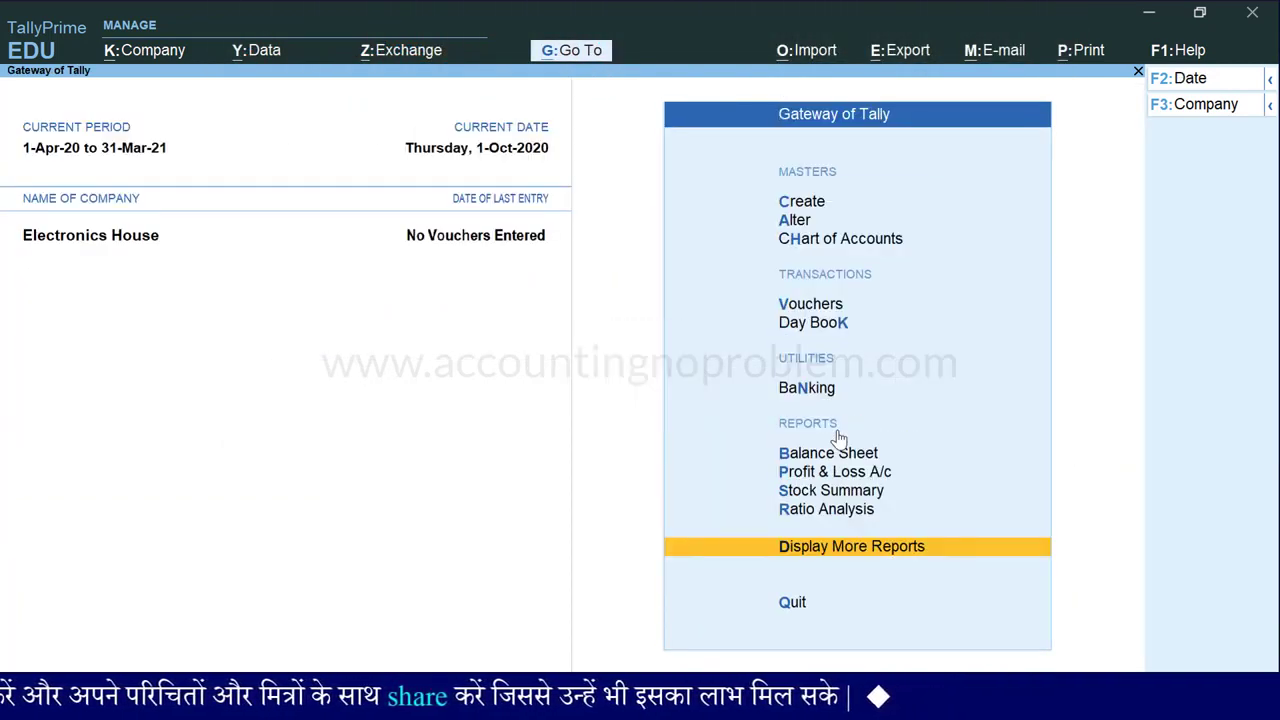
Open the list of Stock Items from the Chart of Accounts
key("Up")
key("Up")
key("Up")
key("Up")
key("Up")
key("Up")
key("Up")
key("Up")
key("Return")
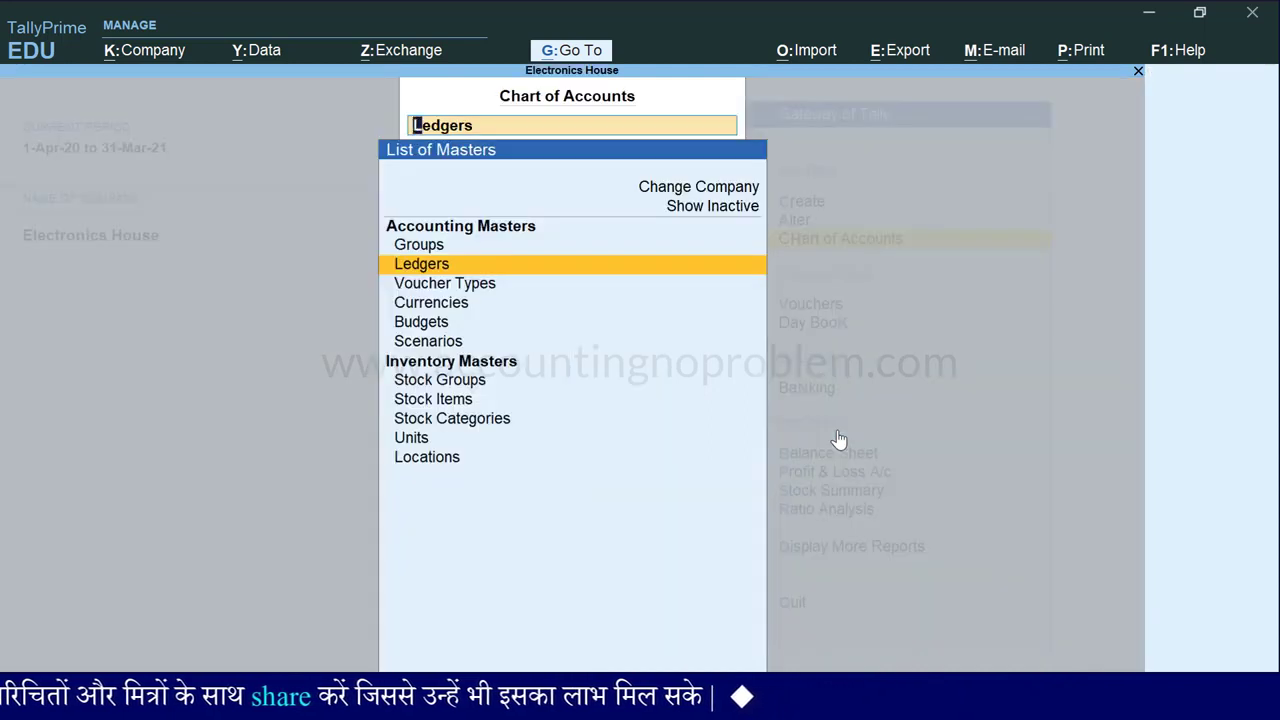
key("Down")
key("Down")
key("Down")
key("Down")
key("Down")
key("Down")
key("Return")
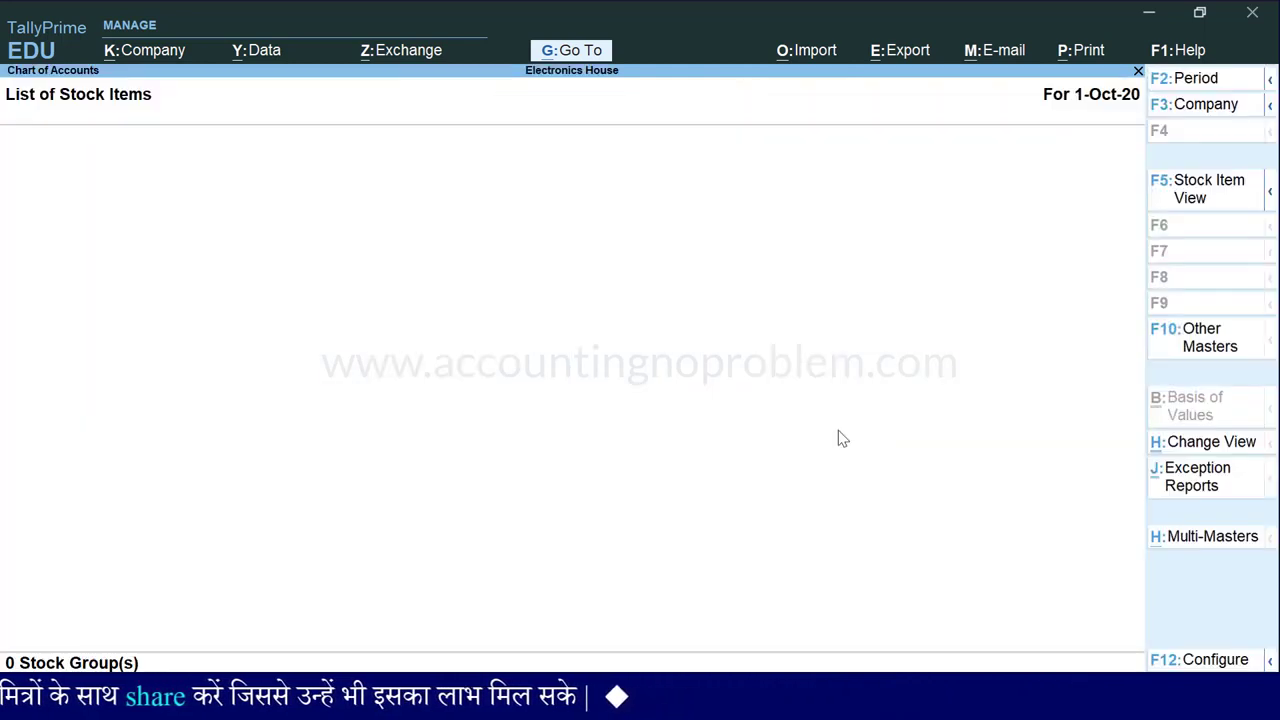
Start creating multiple stock items at once with All Items as the parent group
left_click(1175, 537)
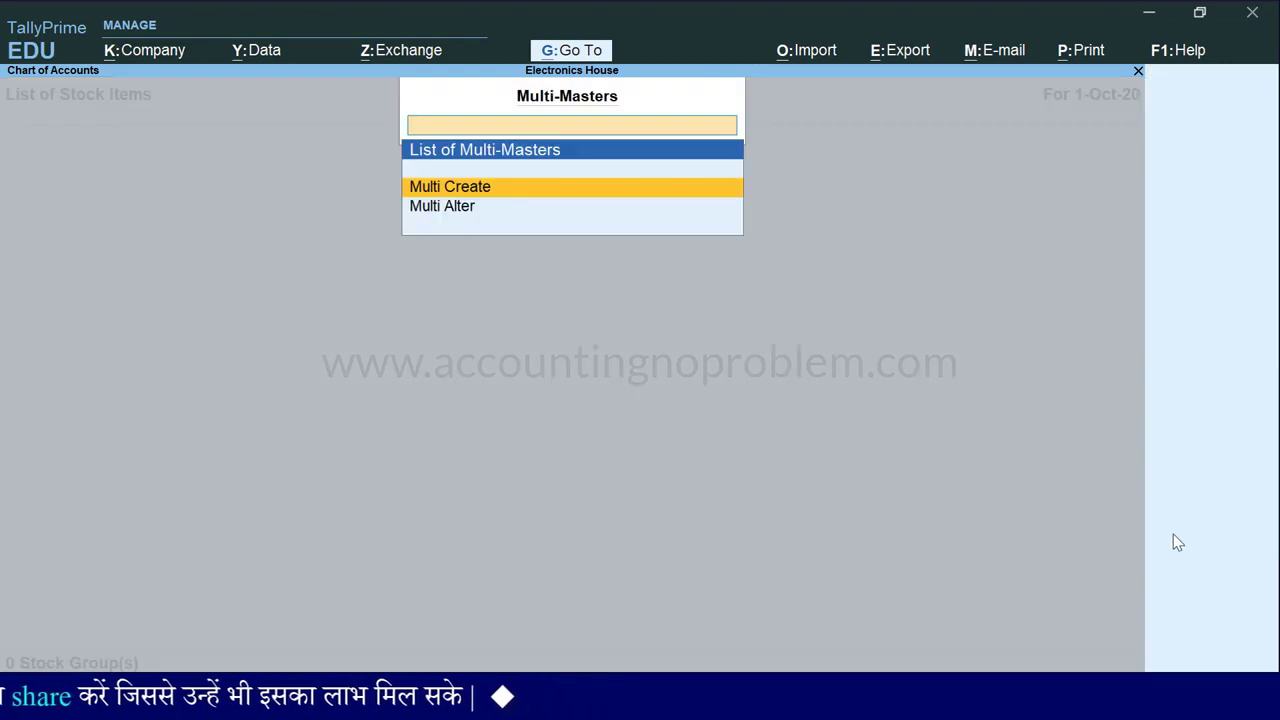
key("Return")
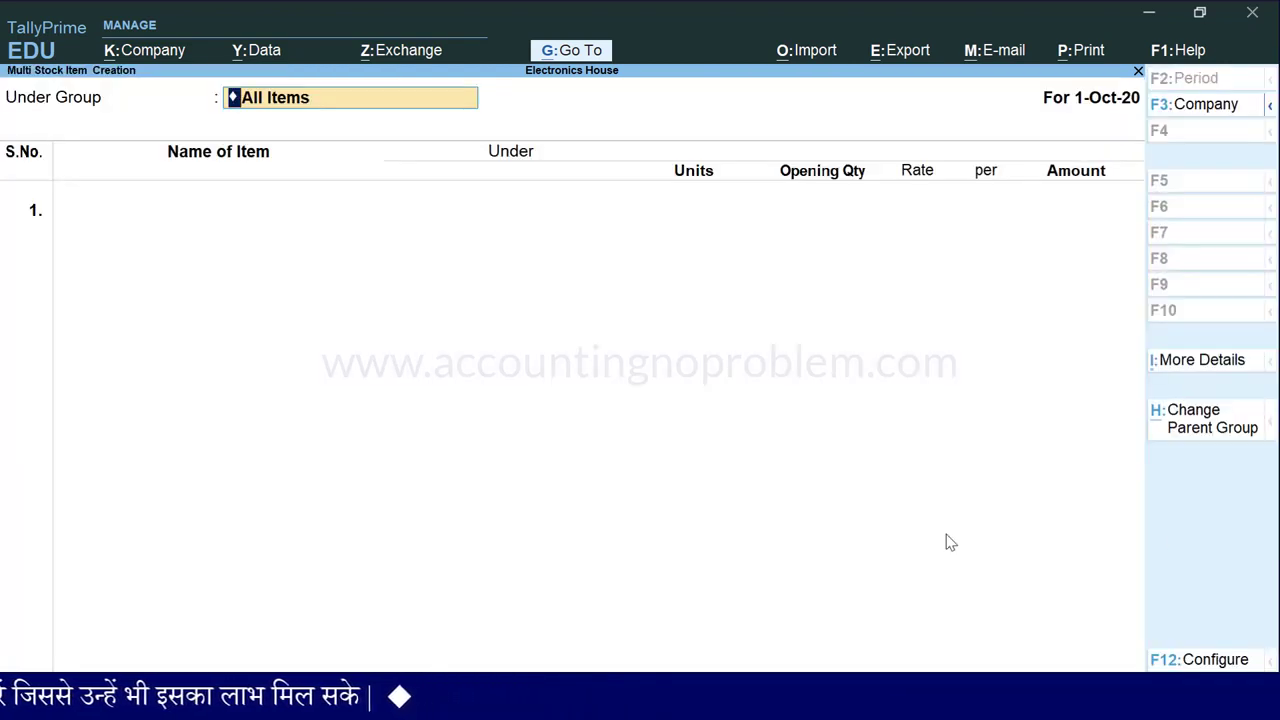
key("Return")
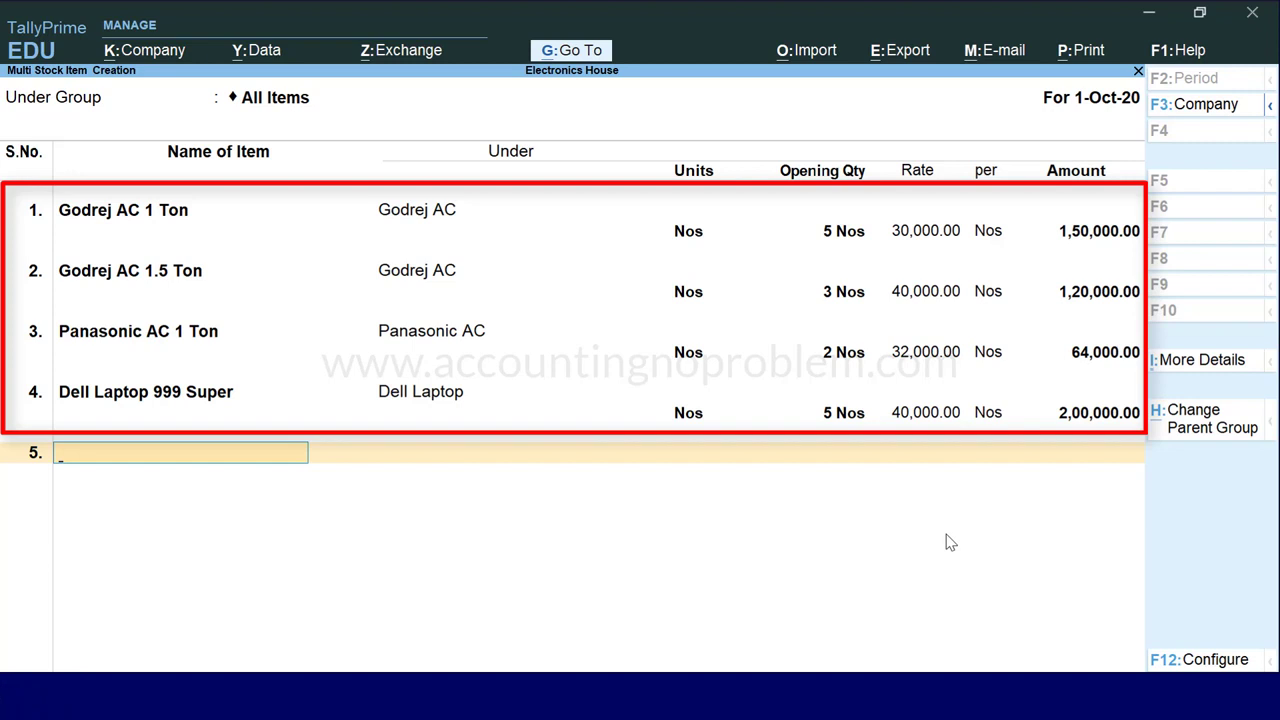
Finish the stock item entries after Dell Laptop 999 Super, save them all and return to the Gateway of Tally
key("Return")
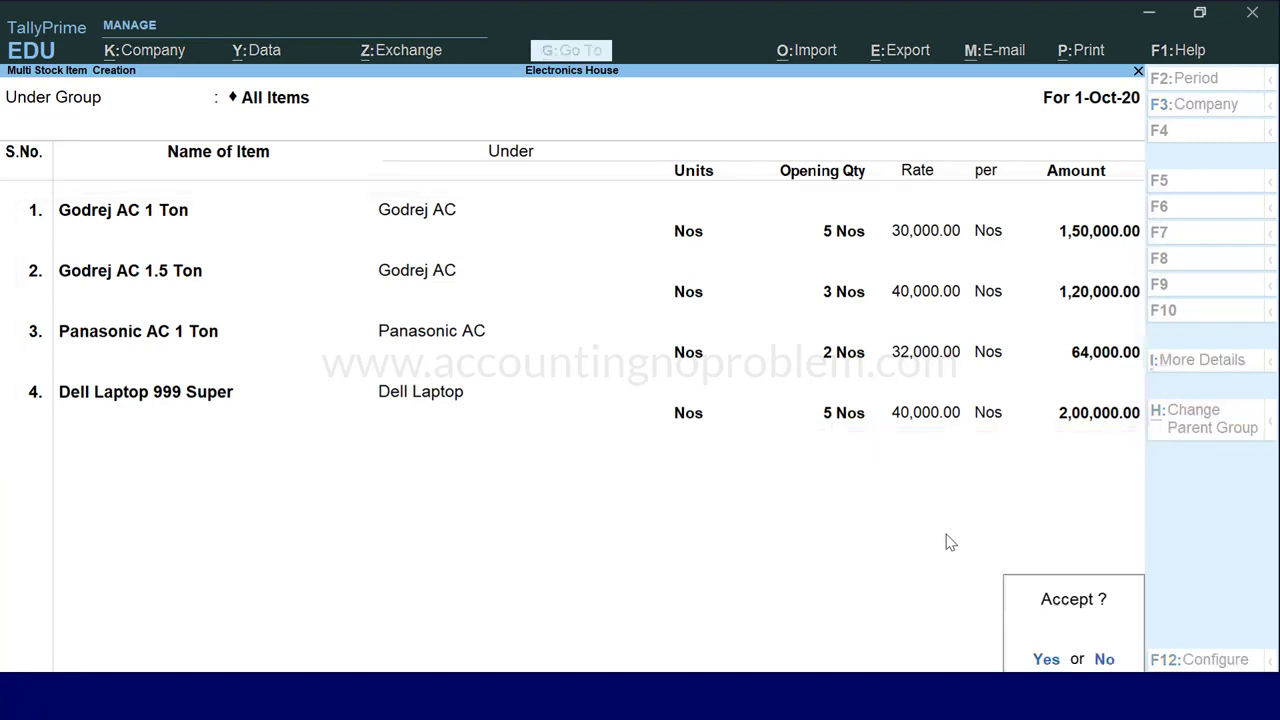
key("Return")
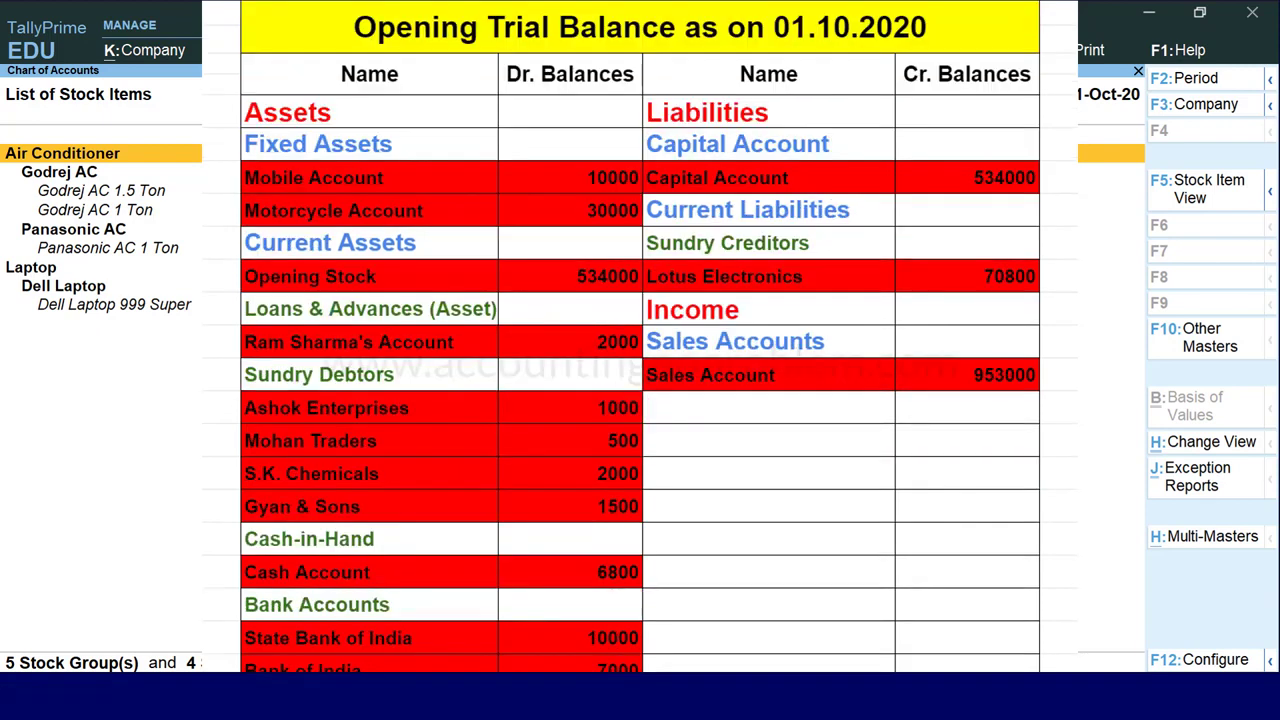
key("Escape")
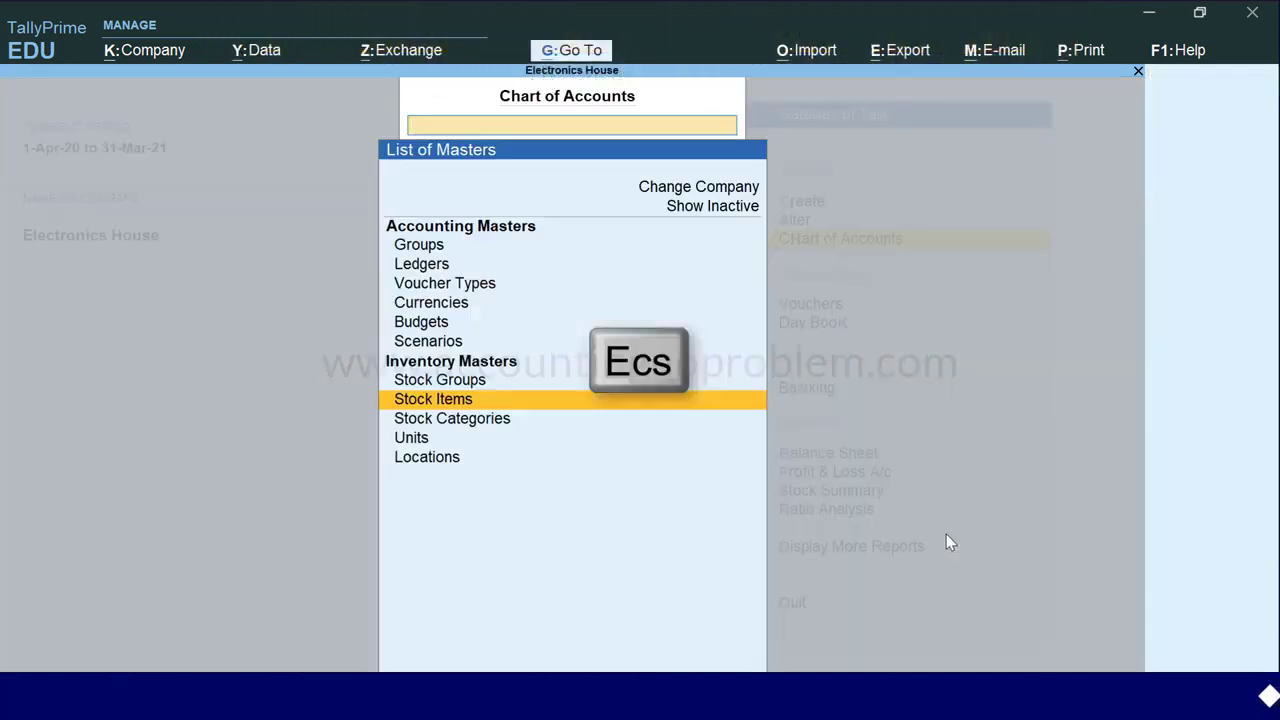
key("Escape")
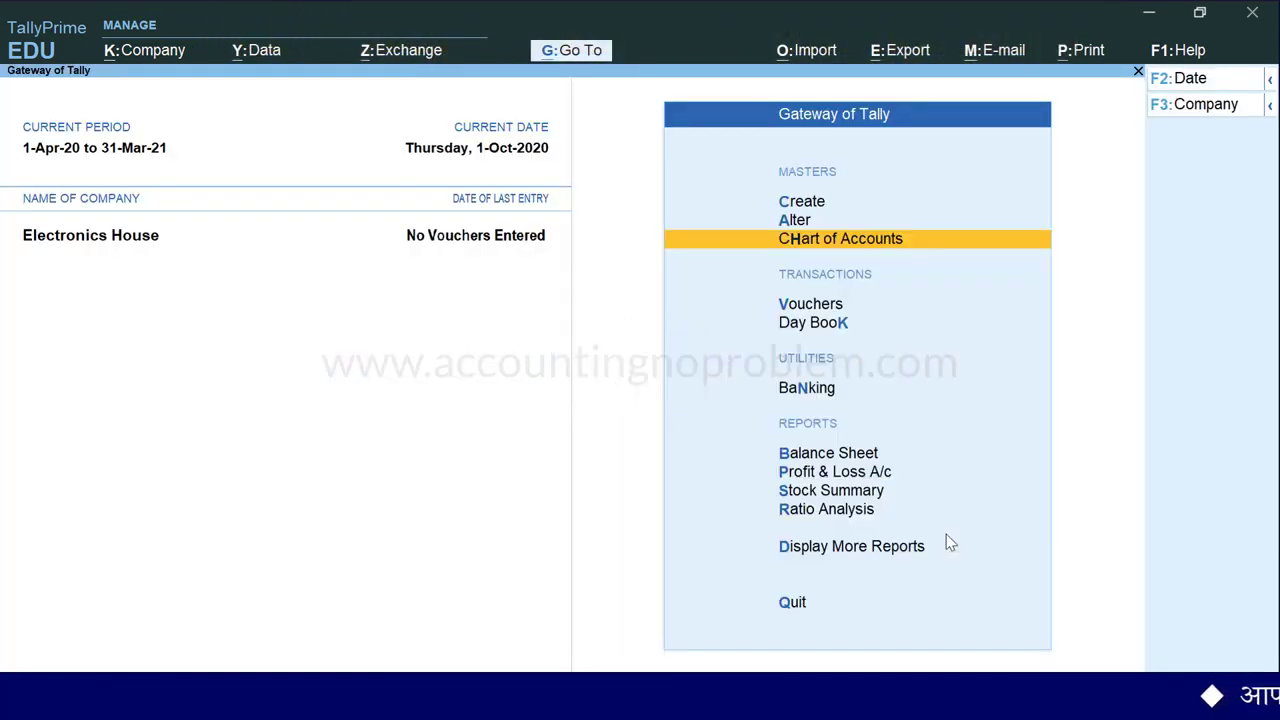
Open the Trial Balance and set its period to the single day 1-Oct-2020
key("d")
key("t")
key("F2")
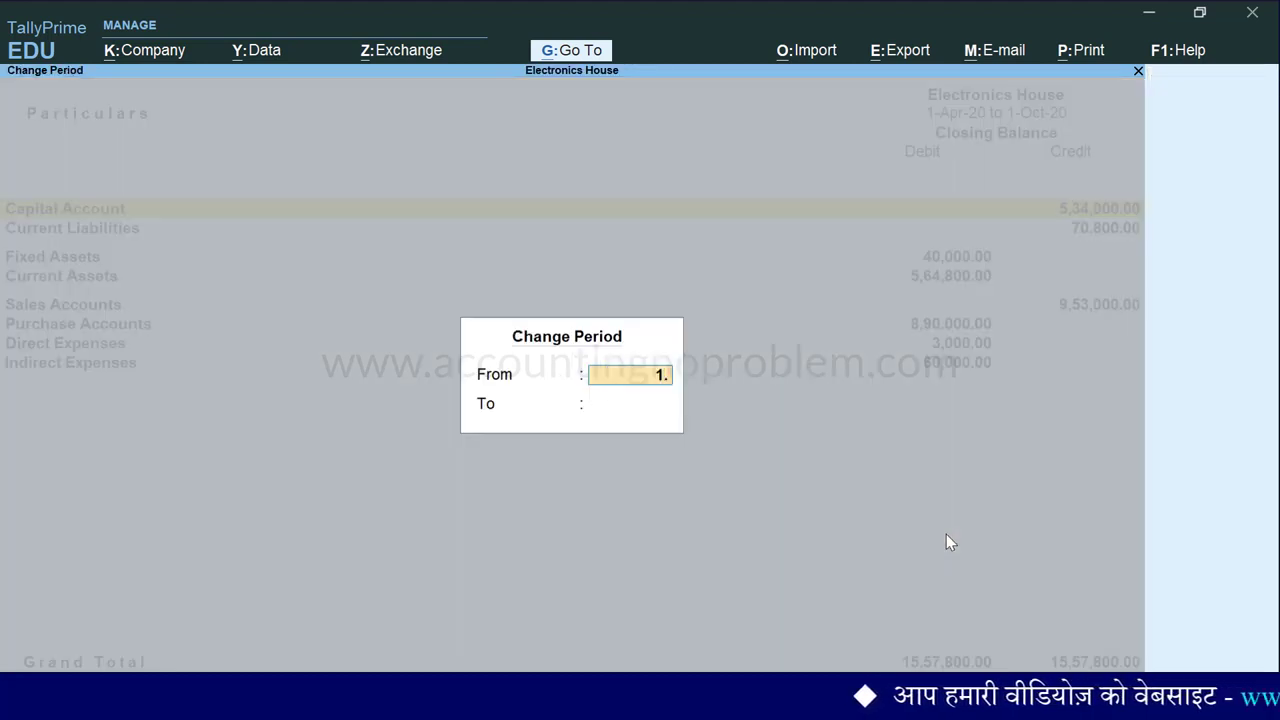
key("Return")
type("1.10")
key("Return")
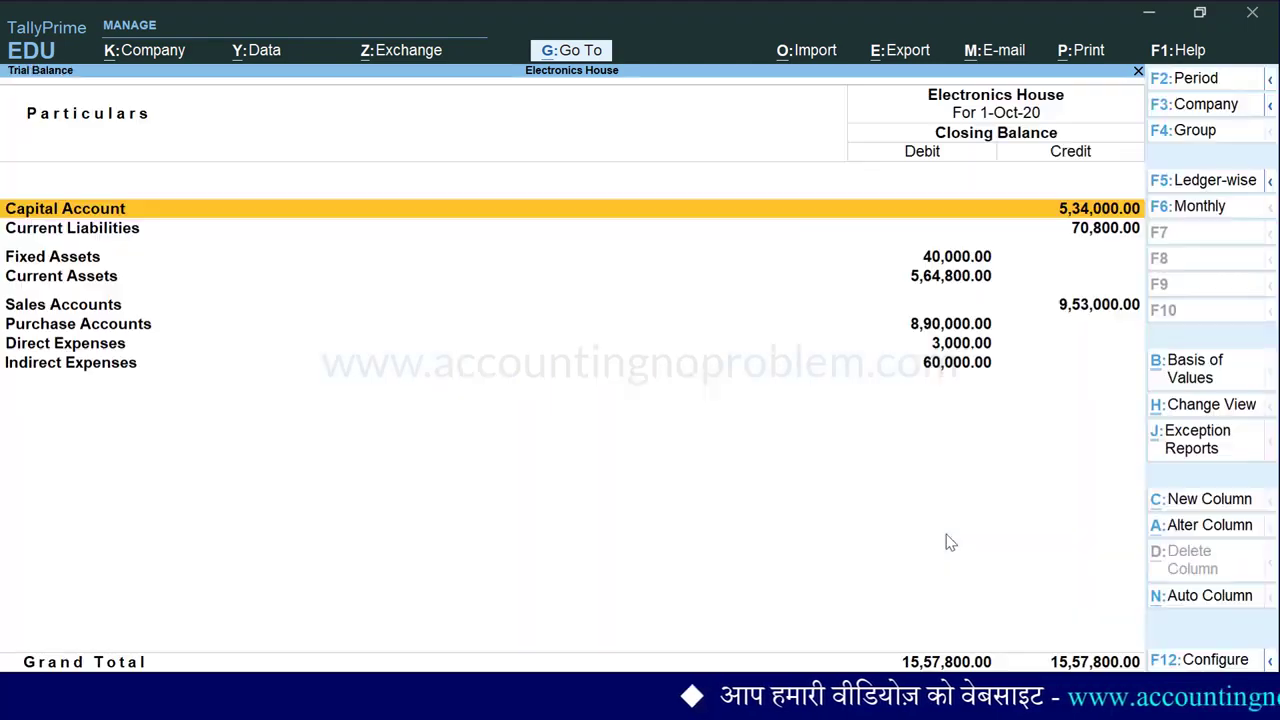
Switch the Trial Balance to detailed format and configure it to show opening balances and hide closing balances
key("alt+F5")
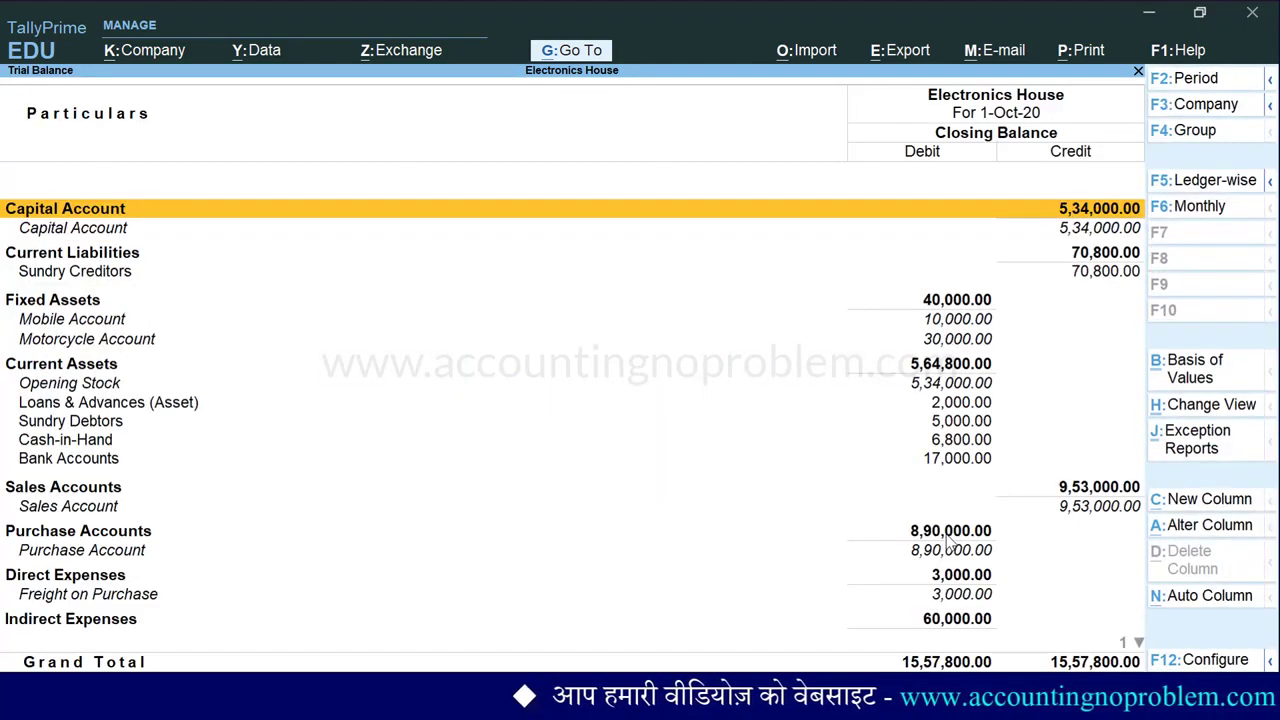
key("F12")
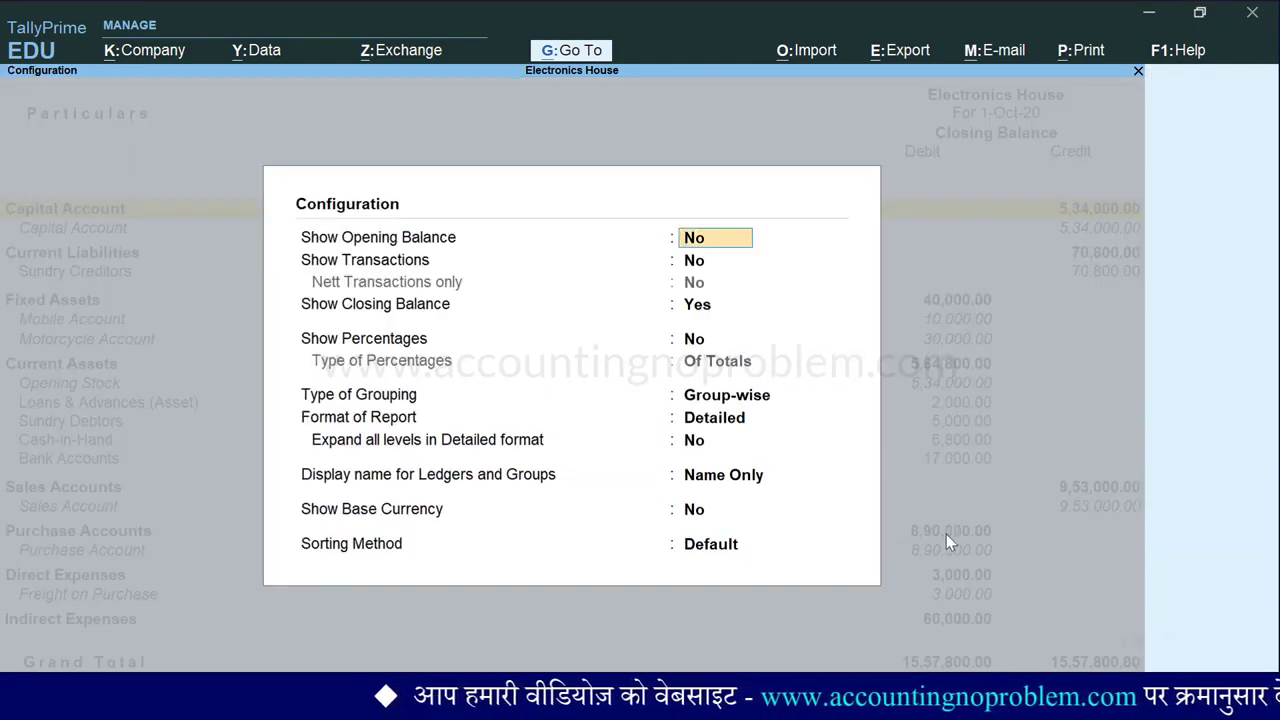
type("ye")
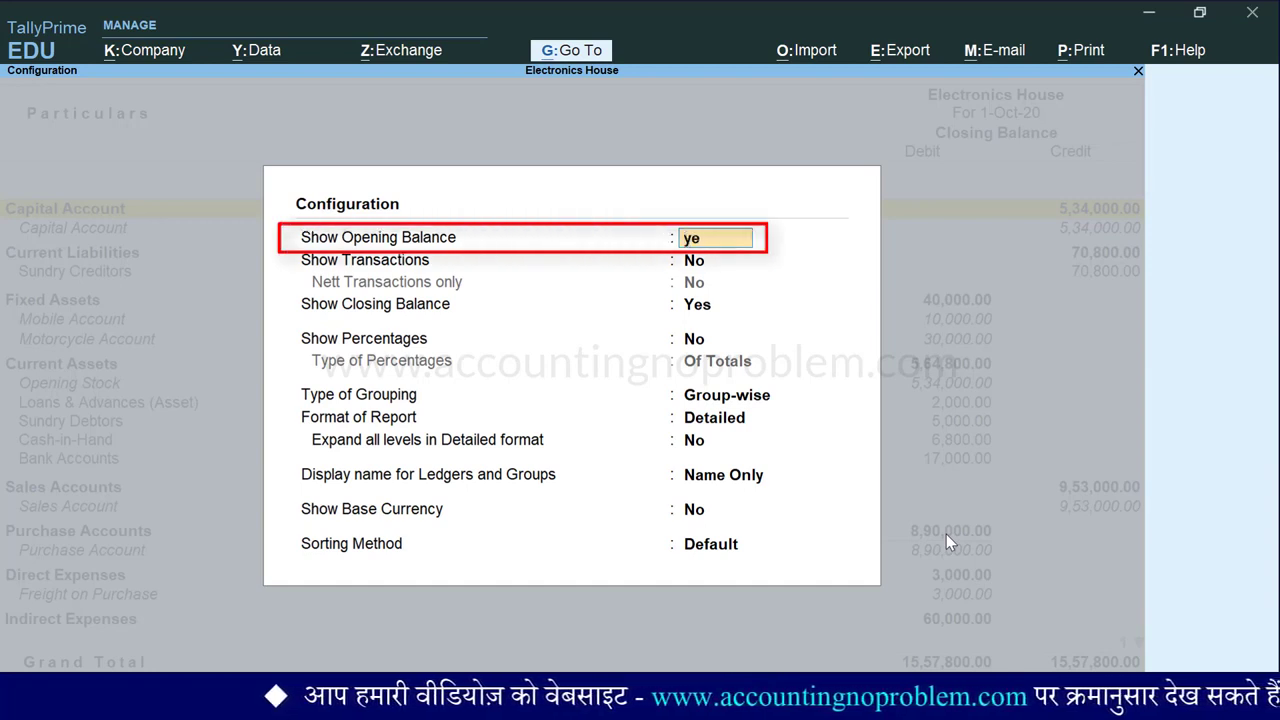
key("Return")
key("Return")
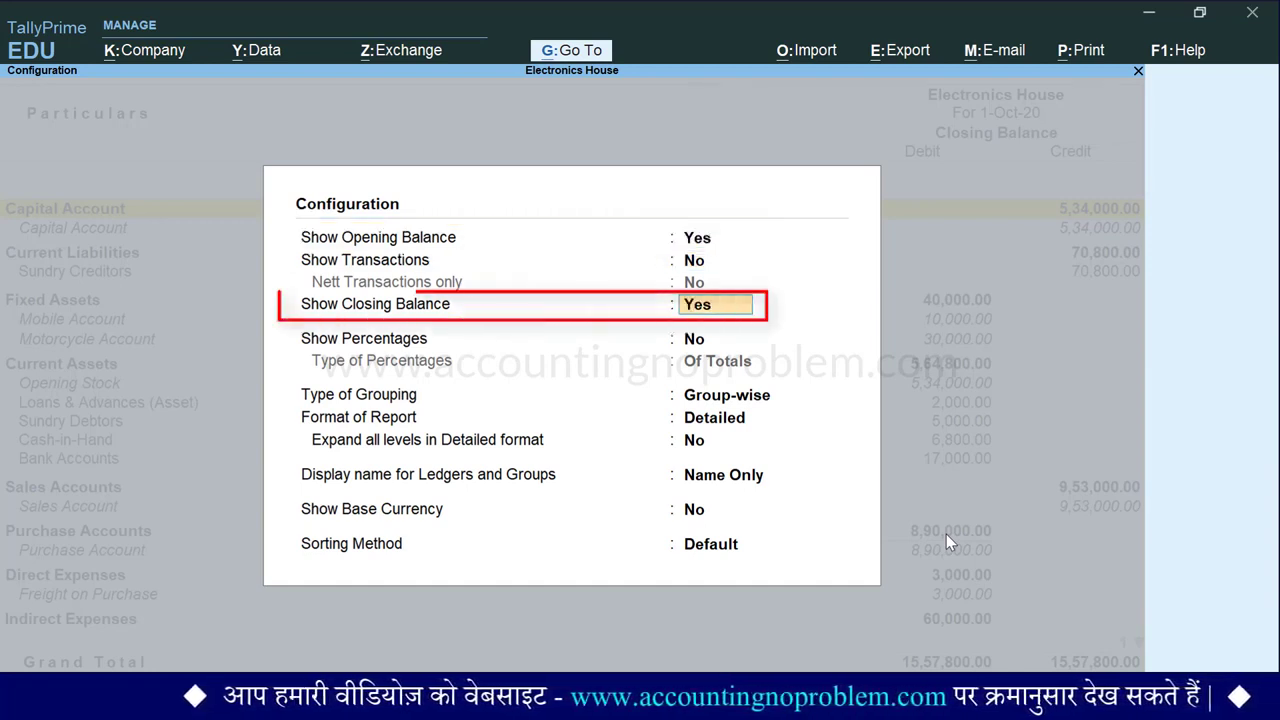
type("no")
key("Return")
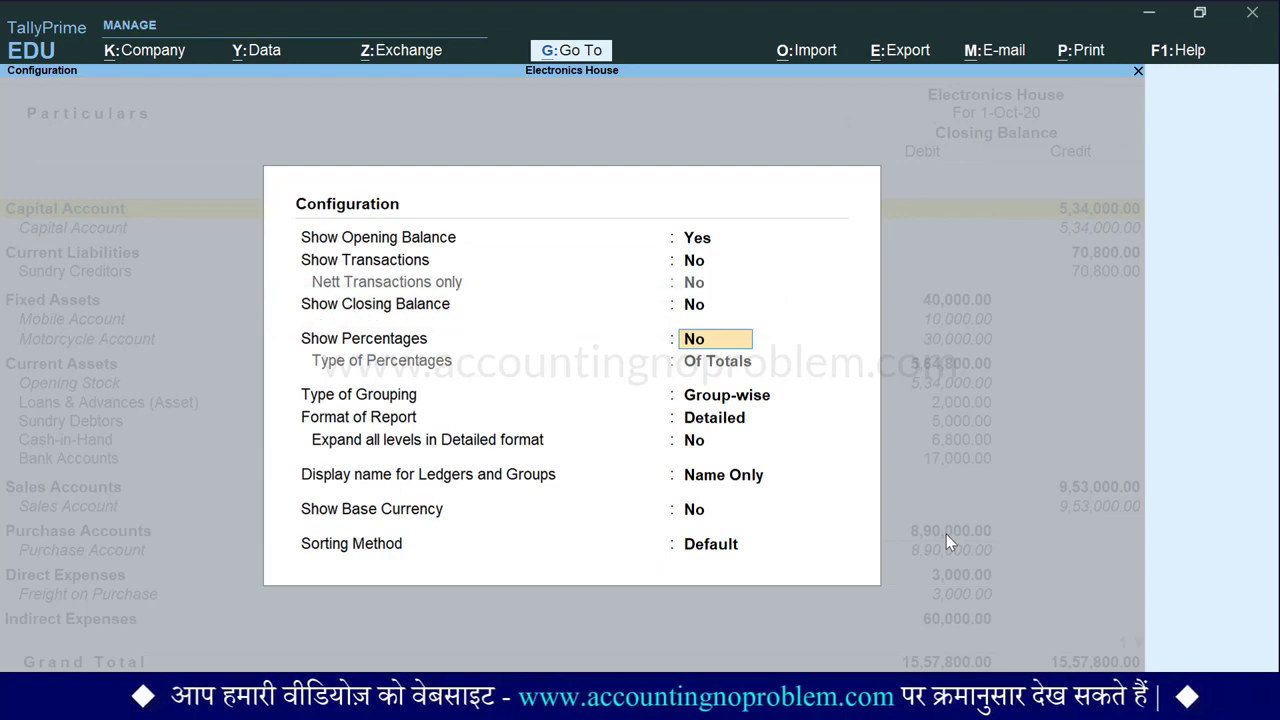
key("ctrl+a")
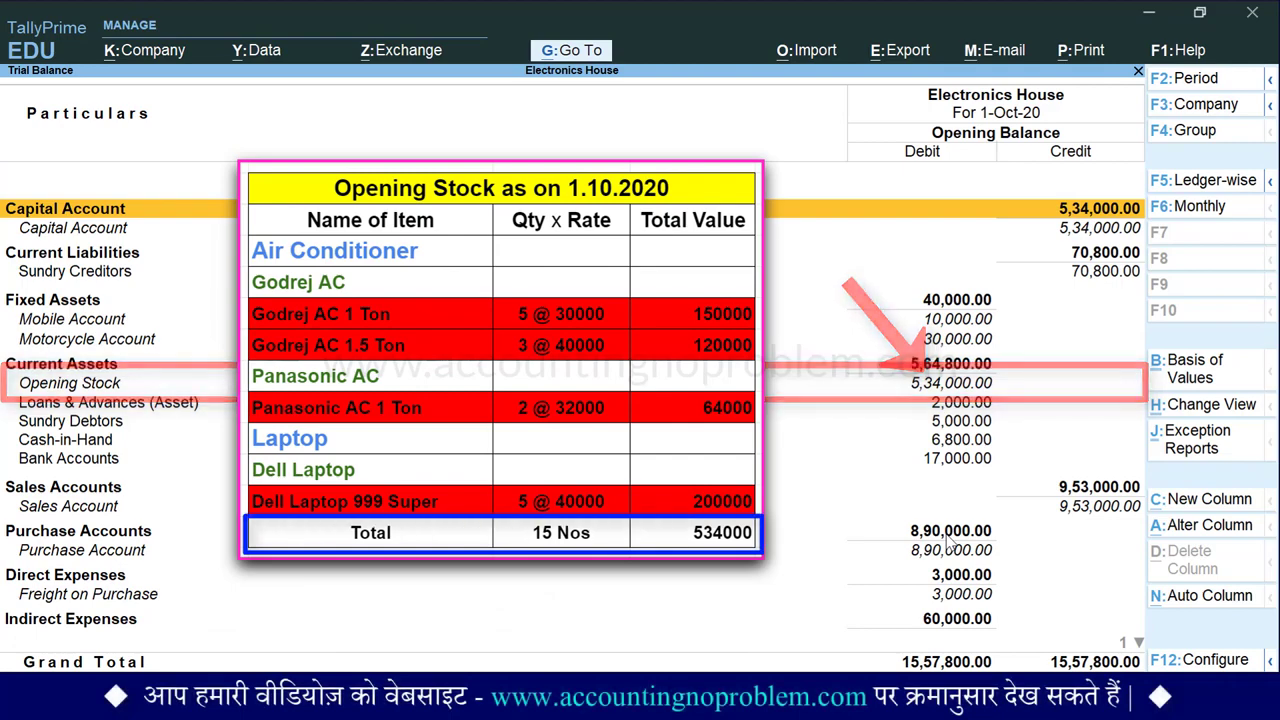
Examine the opening balances in the Trial Balance from Capital Account to Rent Paid, including Opening Stock
key("Down")
key("Down")
key("Down")
key("Down")
key("Down")
key("Down")
key("Down")
key("Down")
key("Down")
key("Down")
key("Down")
key("Down")
key("Down")
key("Down")
key("Down")
key("Down")
key("Down")
key("Down")
key("Down")
key("Down")
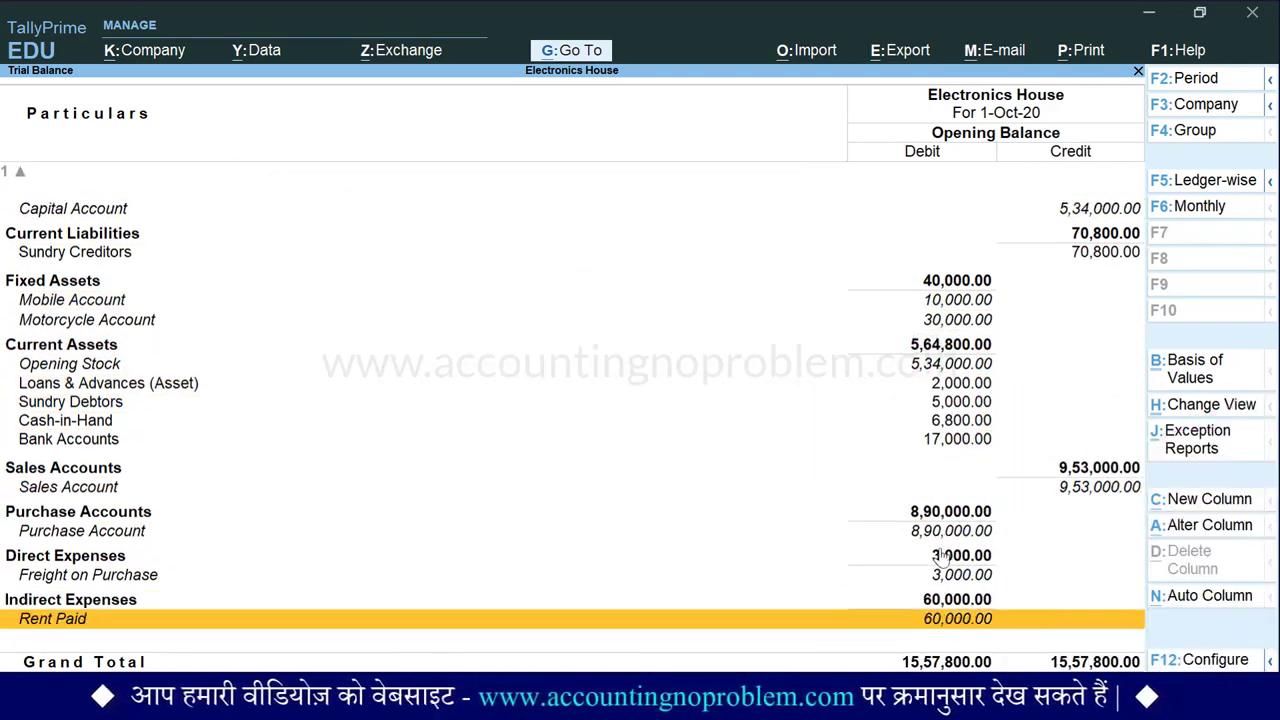